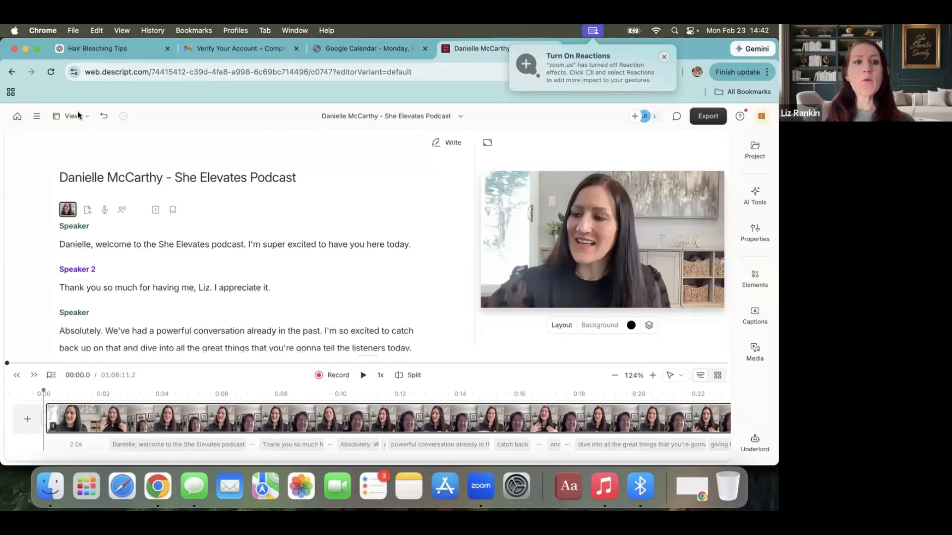
View the home page and the recent projects list, and reopen the most recently viewed She Elevates Podcast project.
{"action": "left_click", "coordinate": [17, 117]}
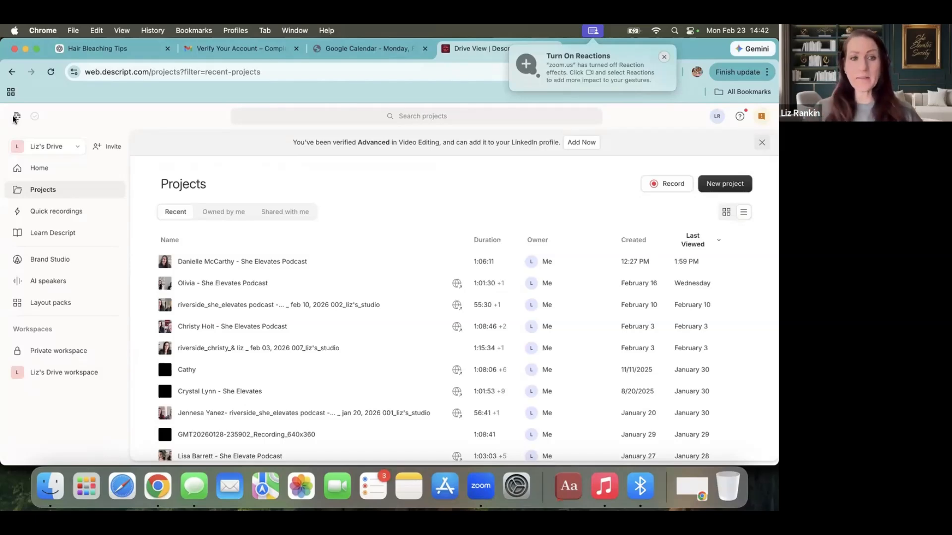
{"action": "left_click", "coordinate": [39, 175]}
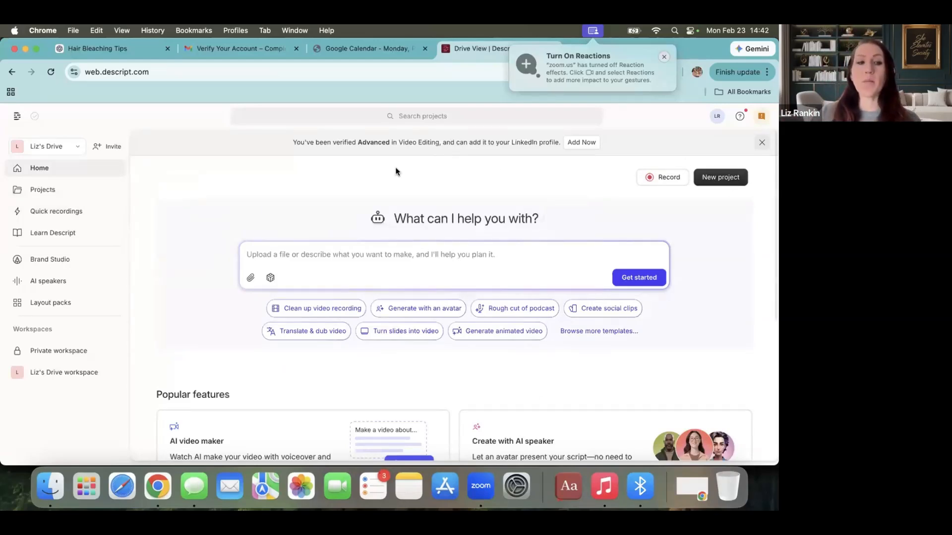
{"action": "left_click", "coordinate": [63, 198]}
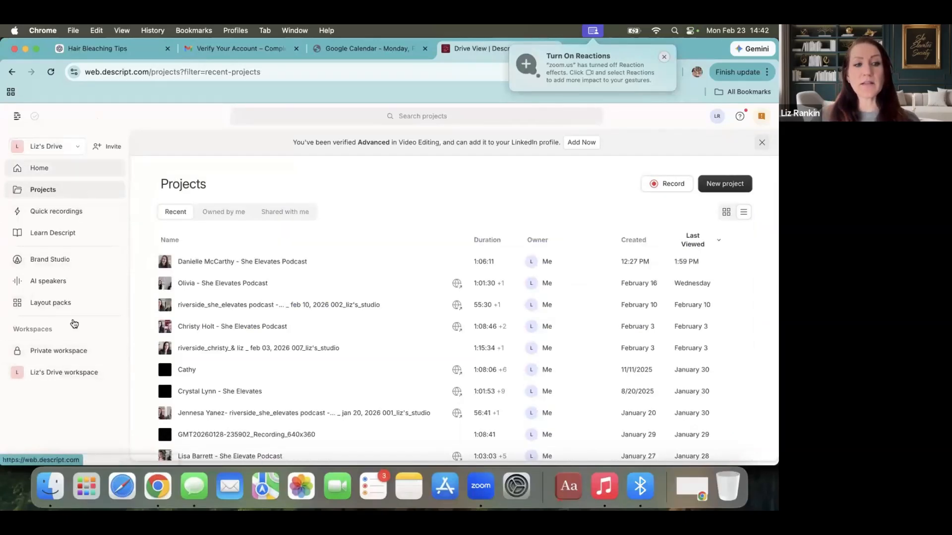
{"action": "left_click", "coordinate": [205, 263]}
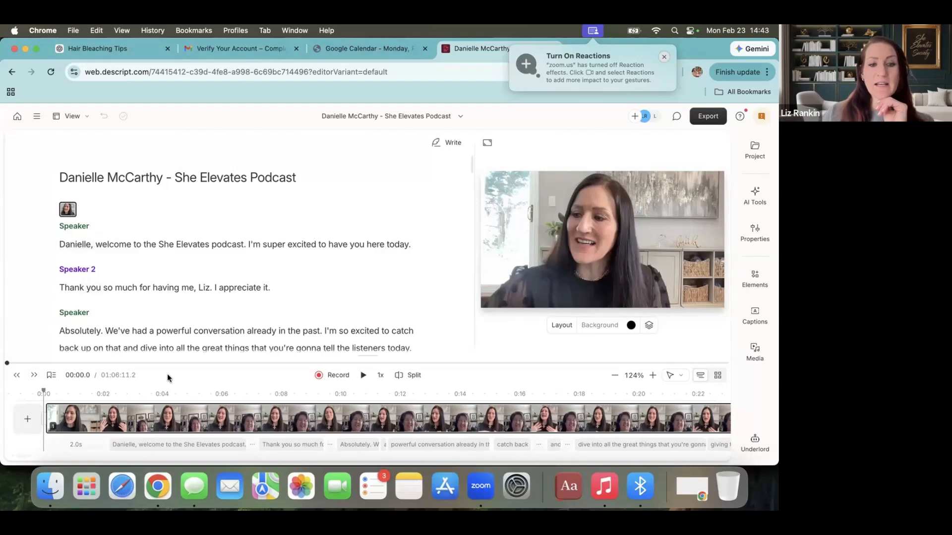
Preview the opening seconds of the episode, and view the file picker for adding media at the start of the script.
{"action": "left_click", "coordinate": [362, 381]}
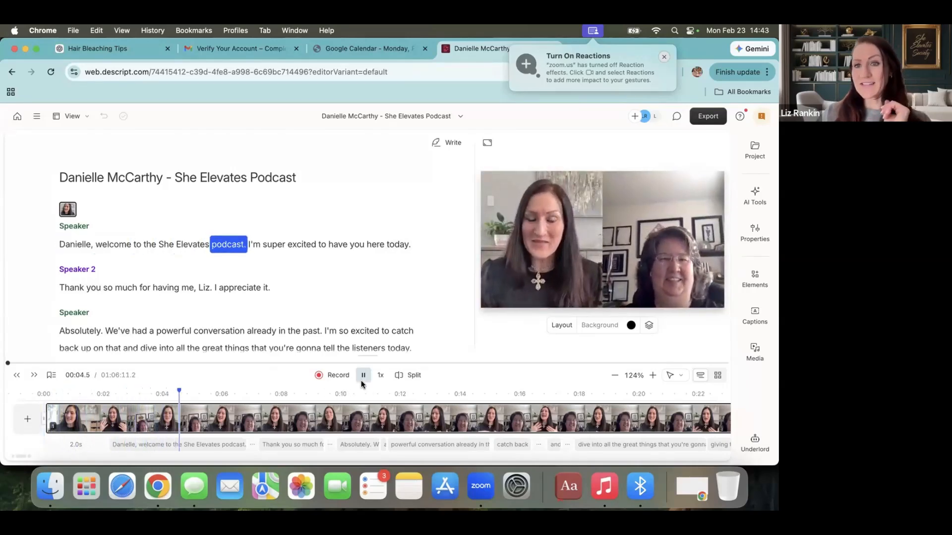
{"action": "left_click", "coordinate": [362, 382]}
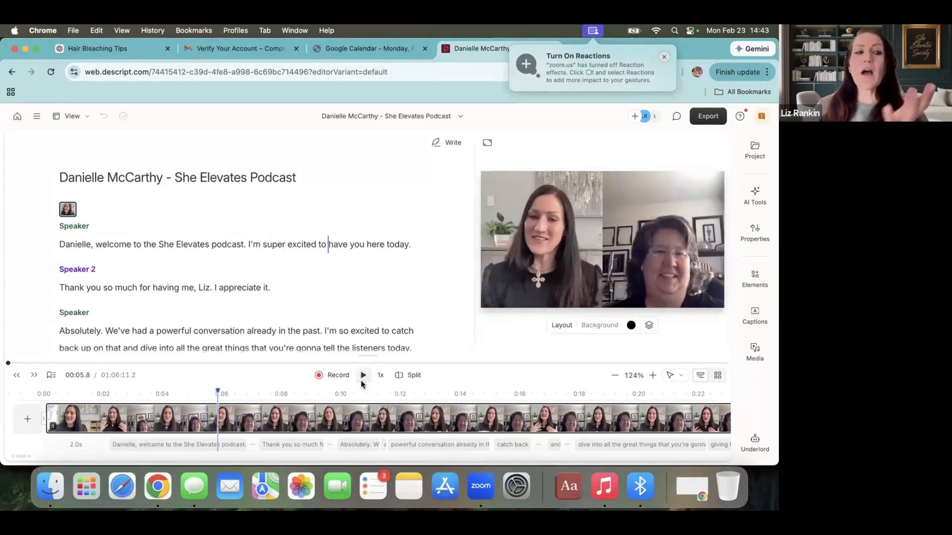
{"action": "left_click", "coordinate": [98, 212]}
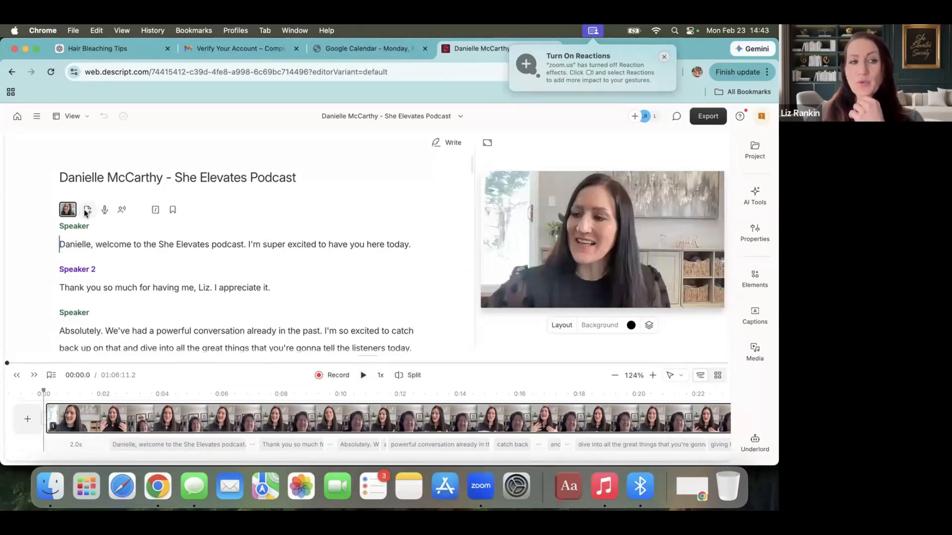
{"action": "left_click", "coordinate": [87, 211]}
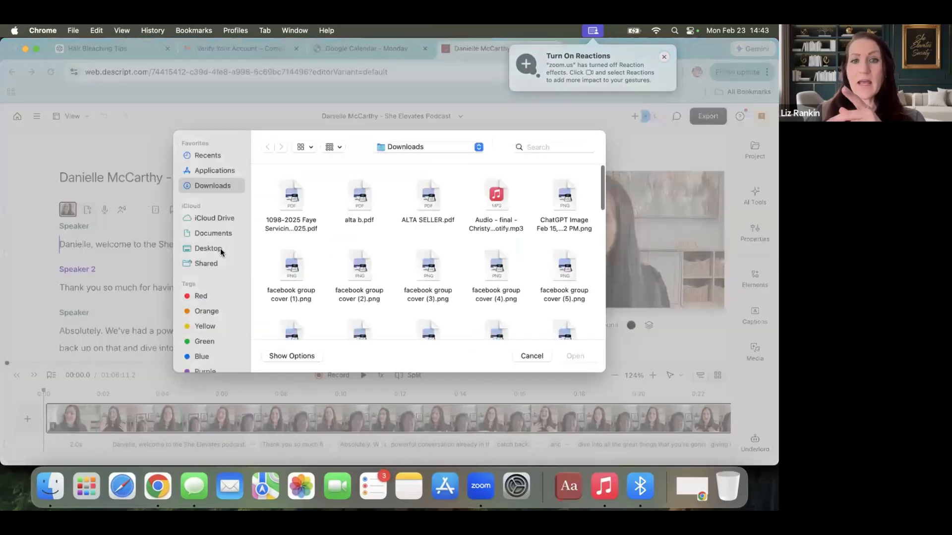
{"action": "left_click", "coordinate": [528, 360]}
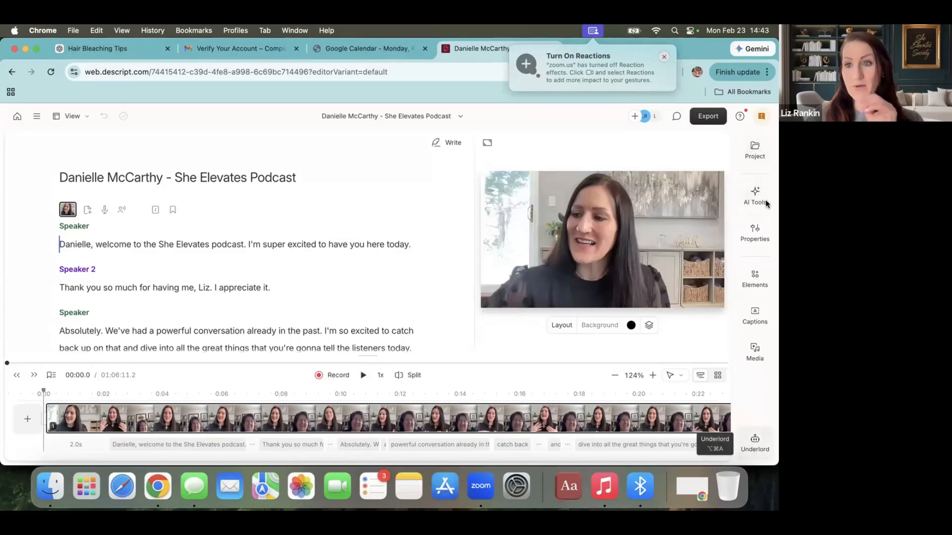
Open Underlord and begin a prompt with "pull together the high engerized content in this podcast episode. make it".
{"action": "left_click", "coordinate": [755, 443]}
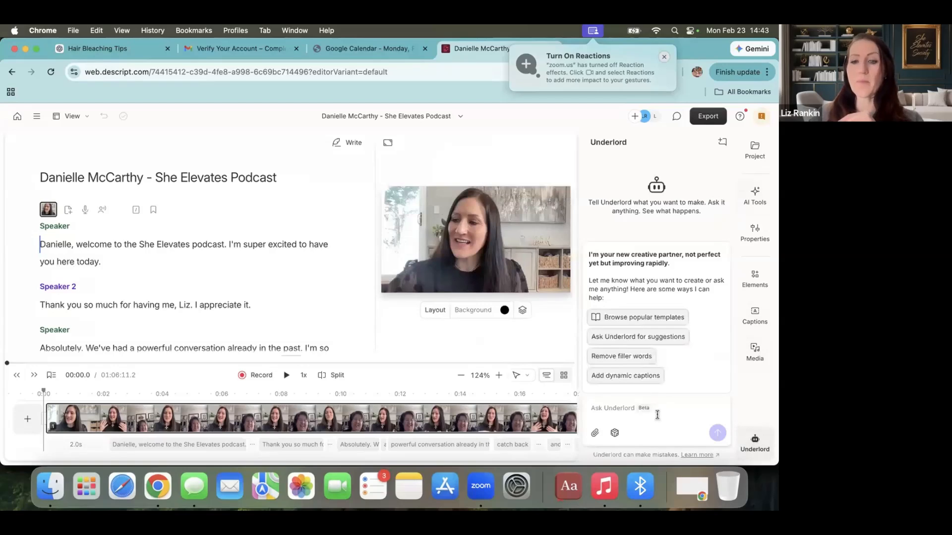
{"action": "left_click", "coordinate": [657, 414]}
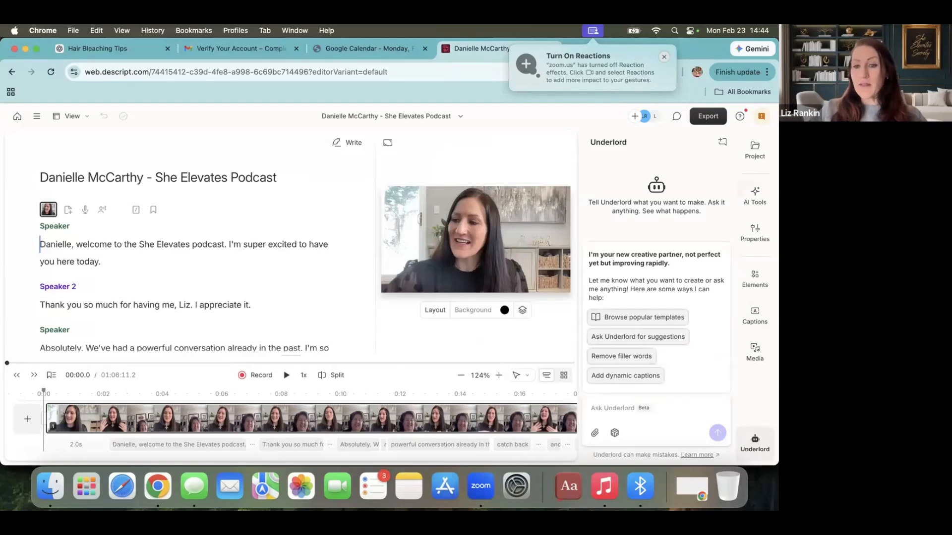
{"action": "type", "text": "pull together "}
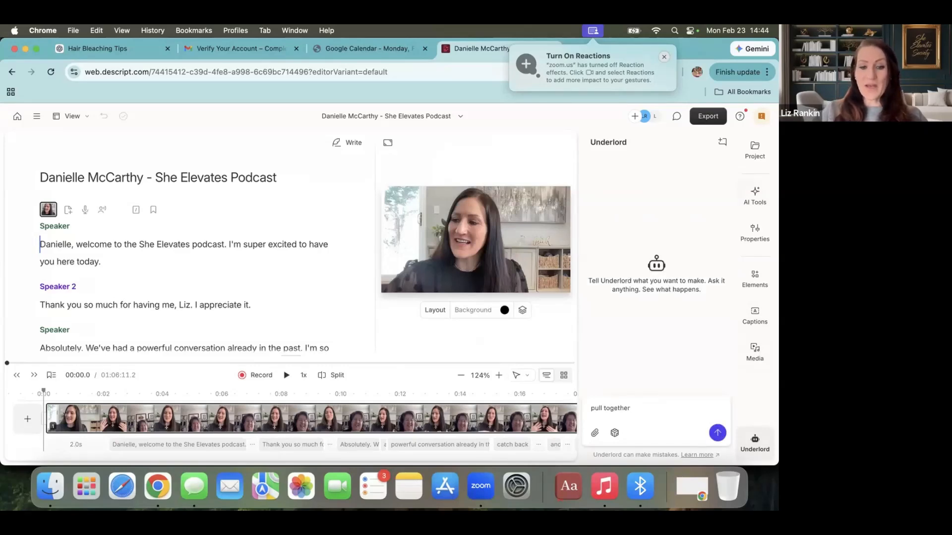
{"action": "type", "text": "the high e"}
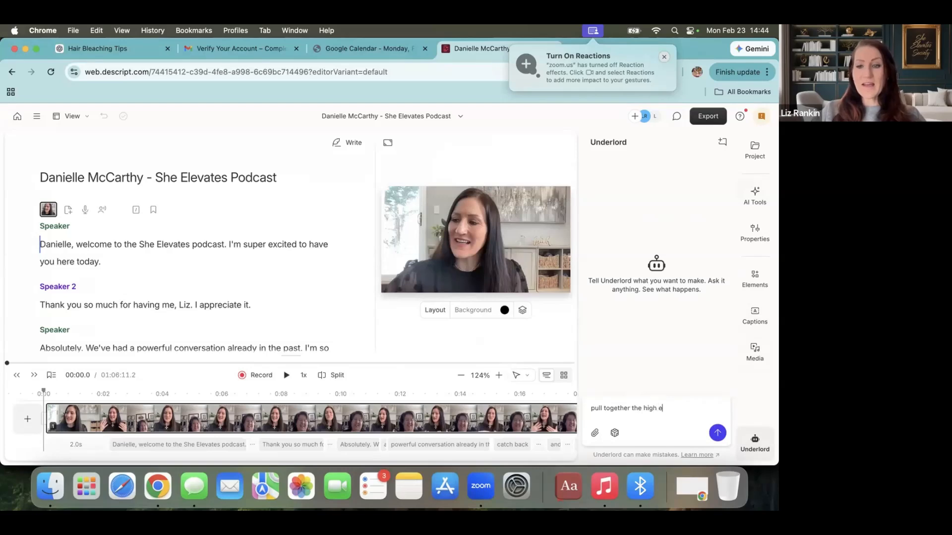
{"action": "type", "text": "ngerized conete"}
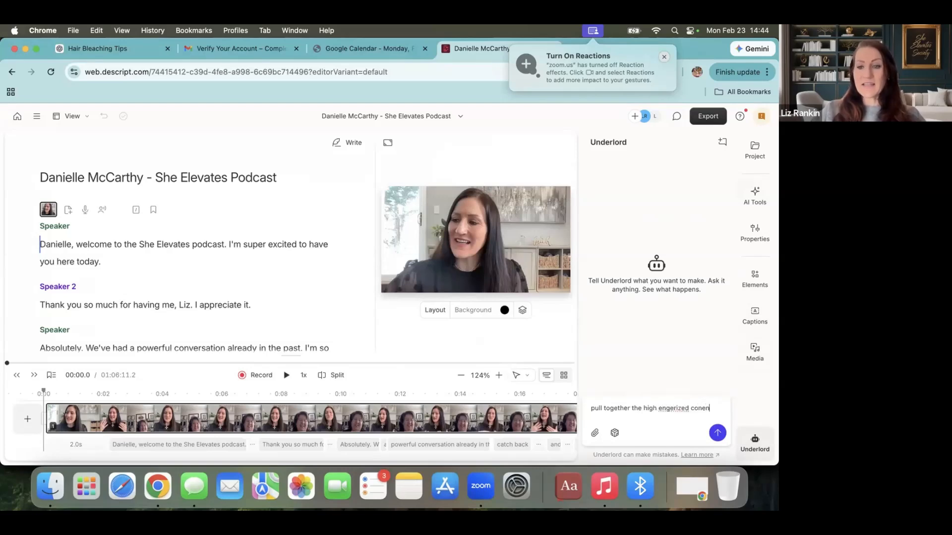
{"action": "key", "text": "BackSpace"}
{"action": "key", "text": "BackSpace"}
{"action": "key", "text": "BackSpace"}
{"action": "type", "text": "ten"}
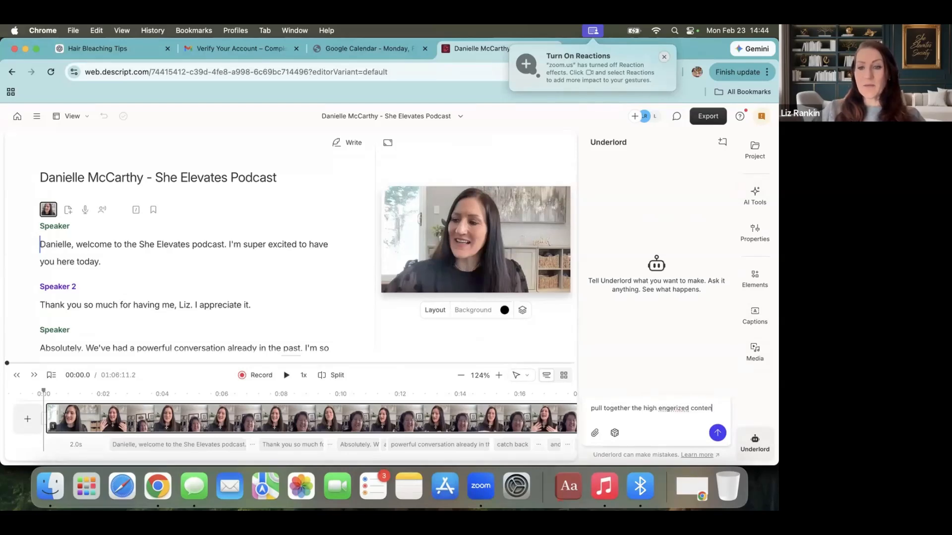
{"action": "type", "text": "t in this "}
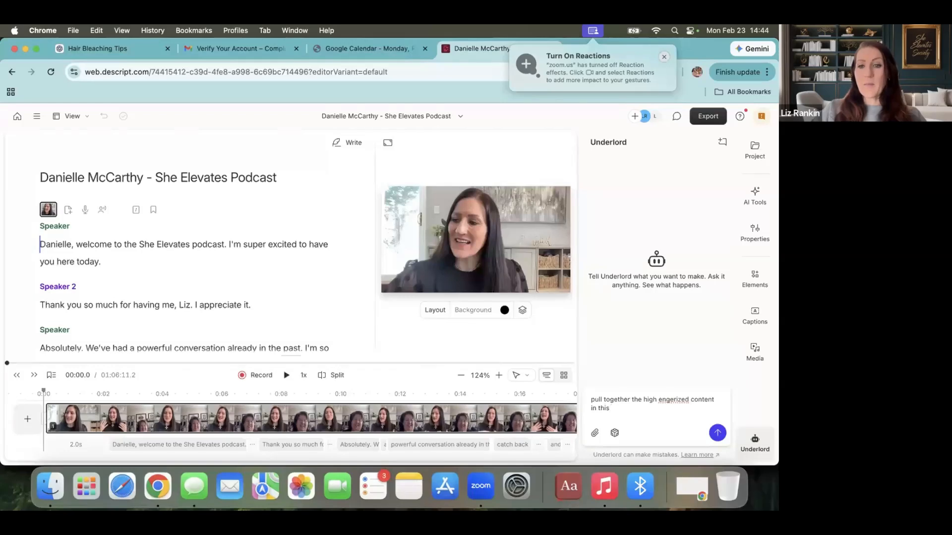
{"action": "type", "text": "podcase"}
{"action": "type", "text": " episode. make it"}
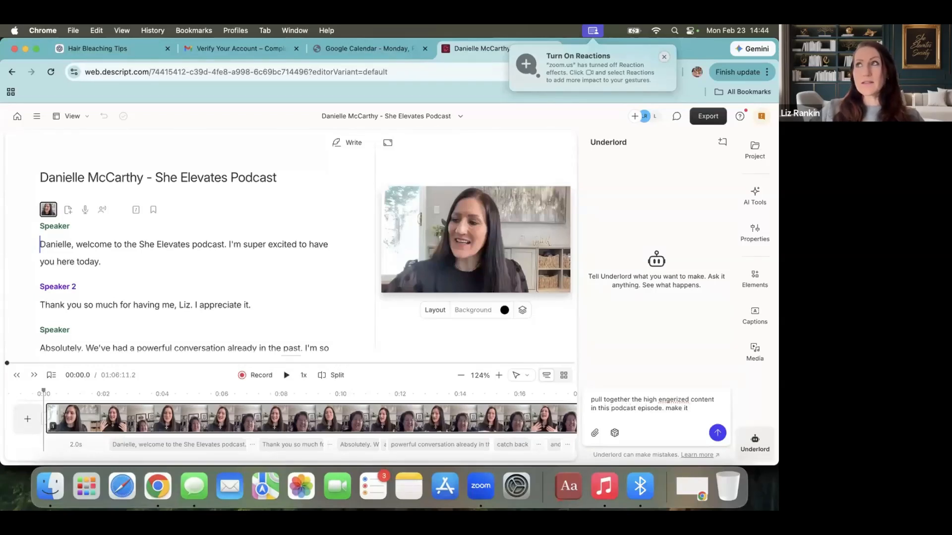
Continue the Underlord prompt with "juicy, make it a high energy trailor or intro to the podcast episode. keep it at 30 seconds.".
{"action": "type", "text": " juicy, make"}
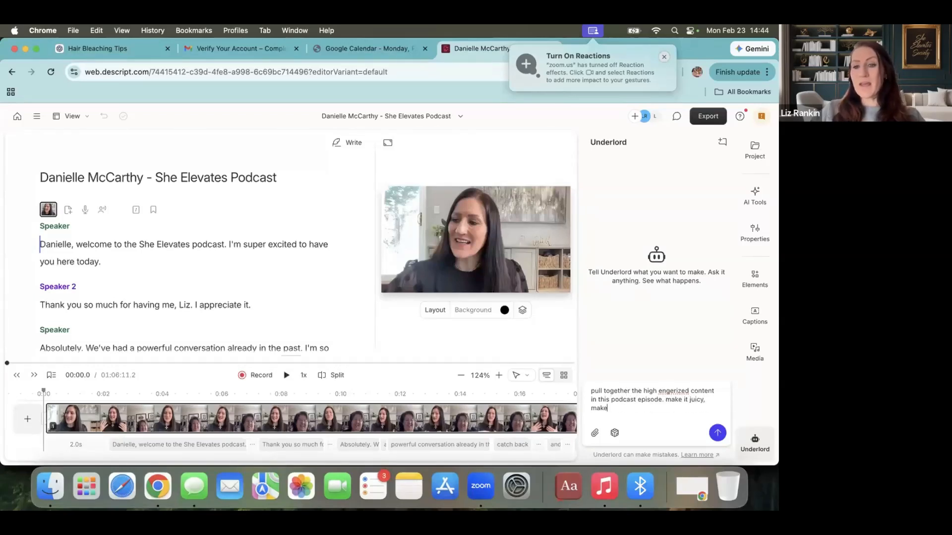
{"action": "type", "text": " it a high "}
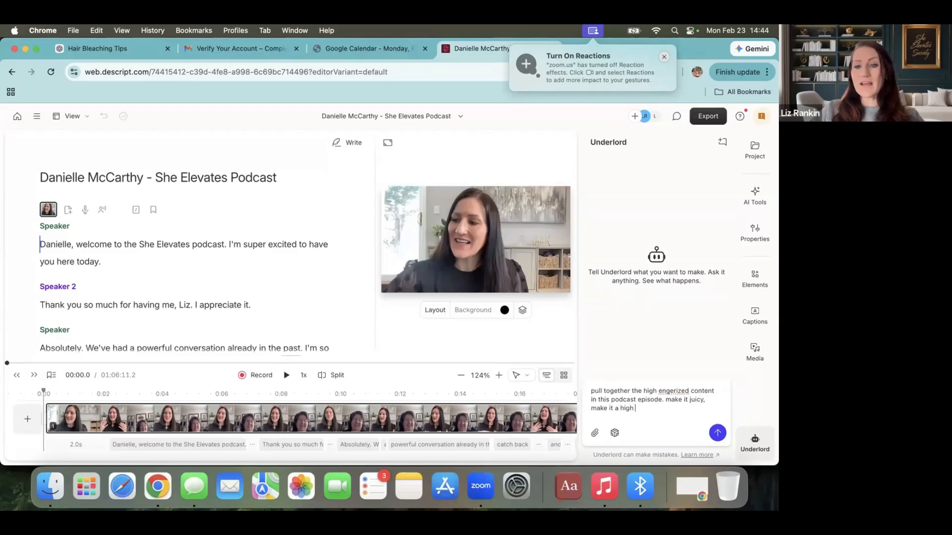
{"action": "type", "text": "energy "}
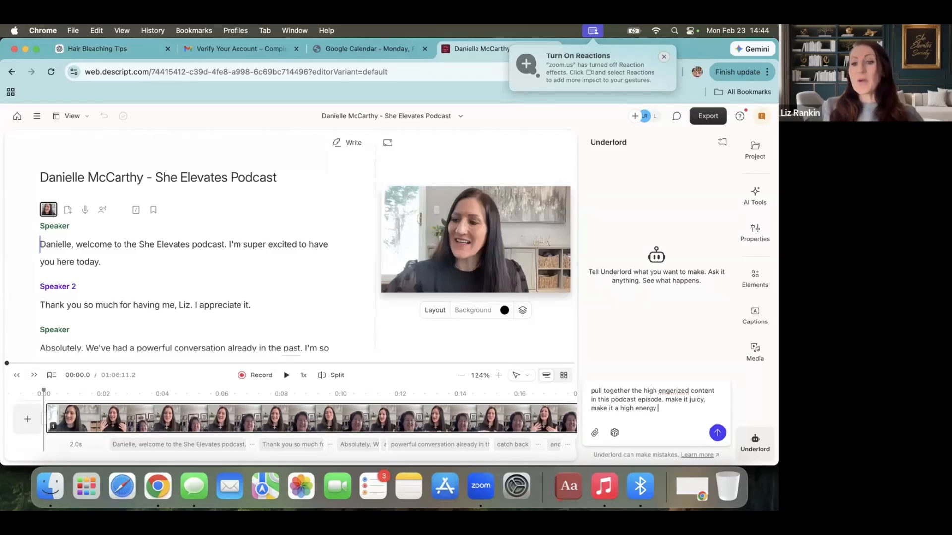
{"action": "type", "text": "trailor or int"}
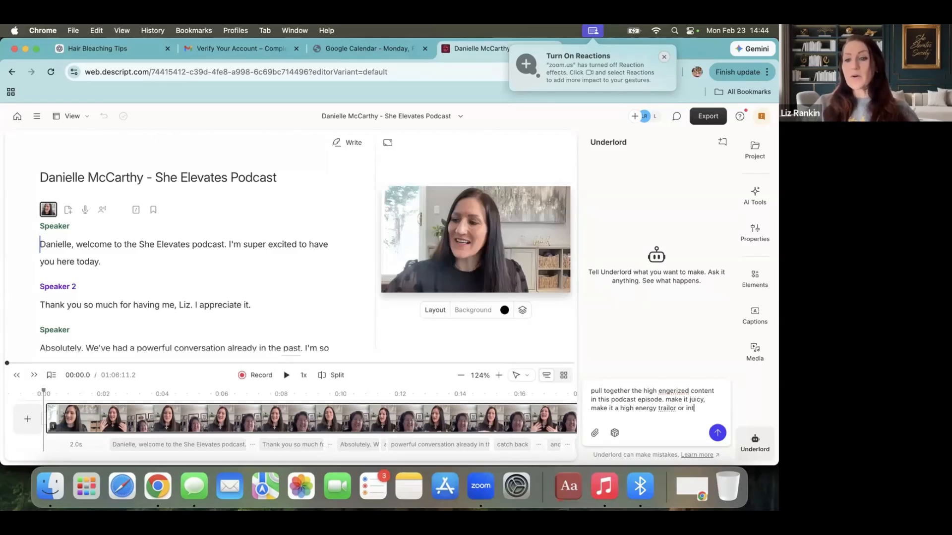
{"action": "type", "text": "ro to the pod"}
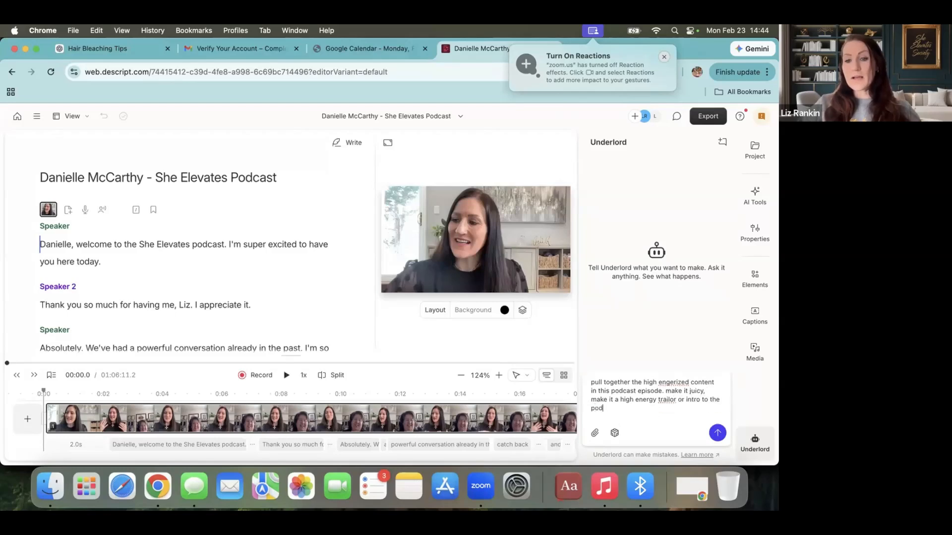
{"action": "type", "text": "cast episode. "}
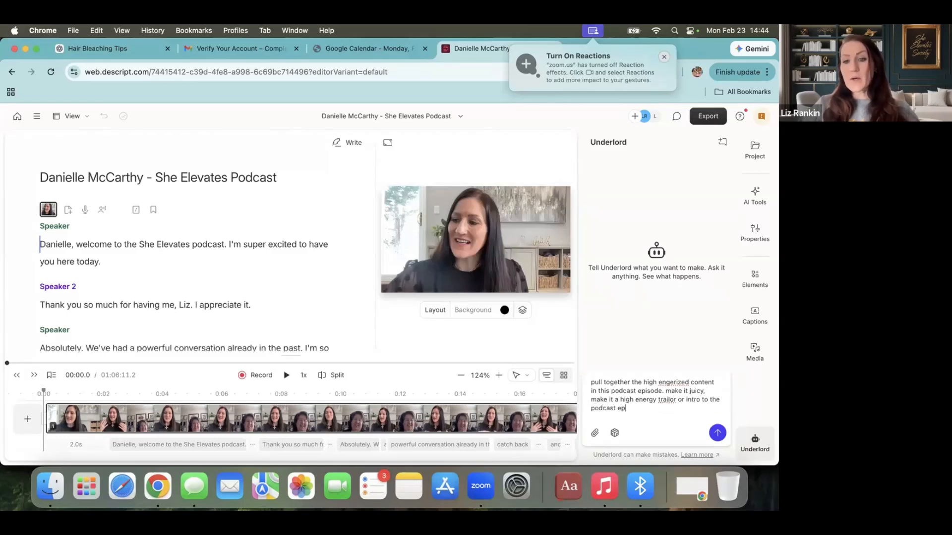
{"action": "type", "text": "keep it "}
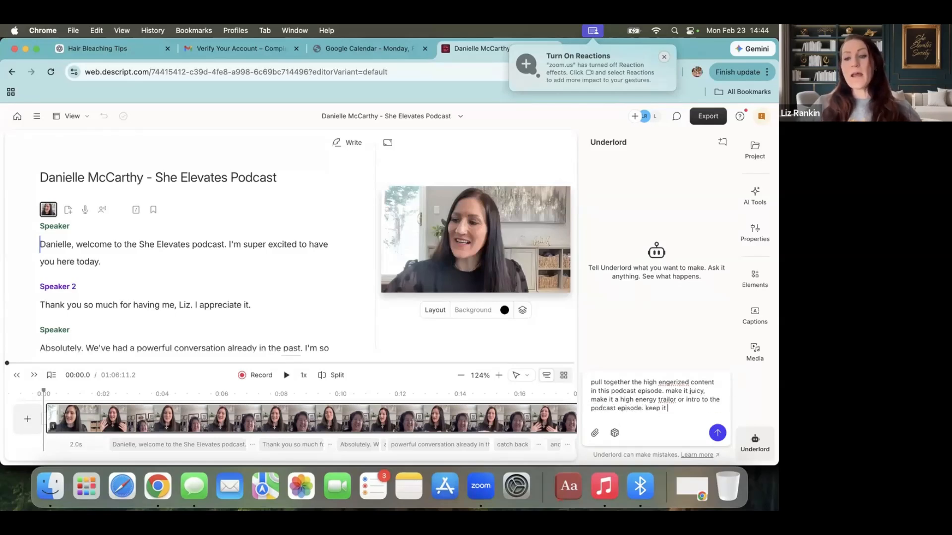
{"action": "type", "text": "at 30 s"}
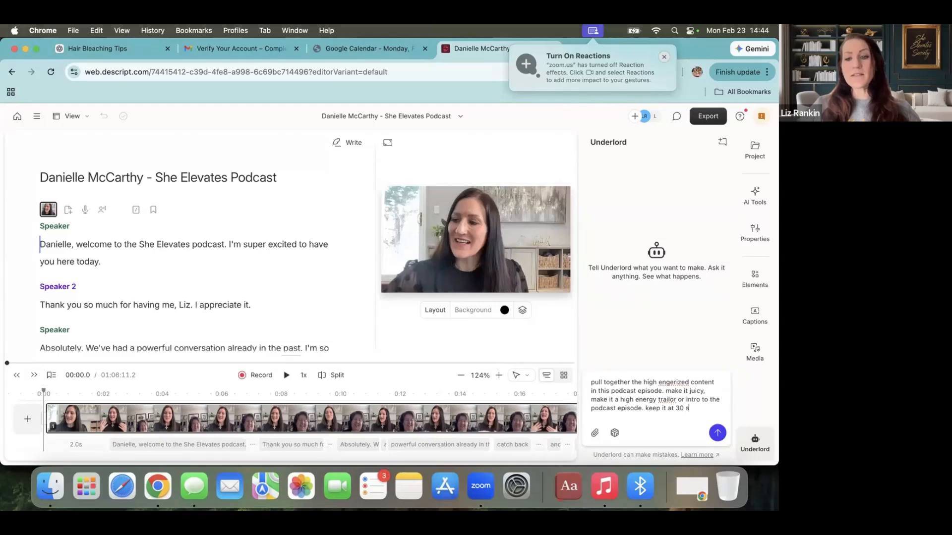
{"action": "type", "text": "econds."}
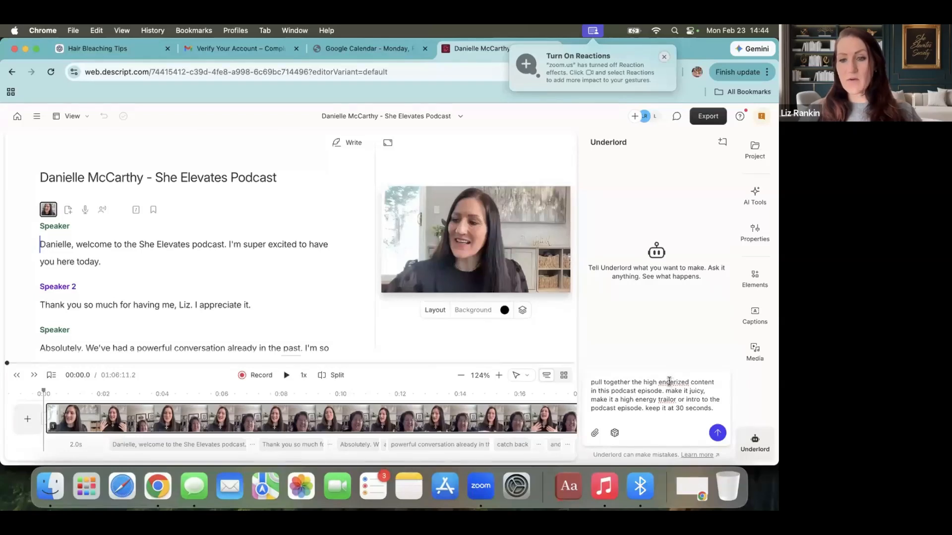
Correct the prompt's wording to "high energerized content" and "high energy trailer", and send it to Underlord.
{"action": "left_click", "coordinate": [674, 399]}
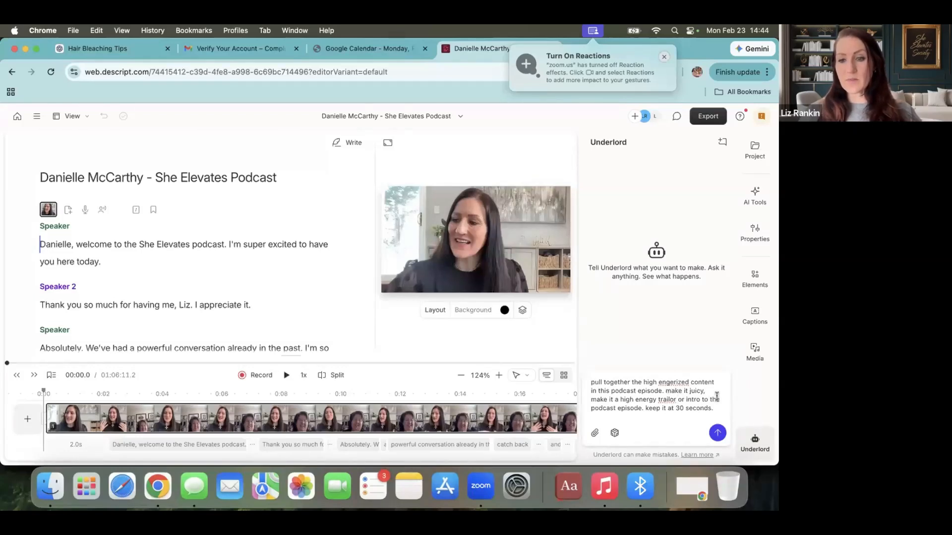
{"action": "key", "text": "BackSpace"}
{"action": "type", "text": "e"}
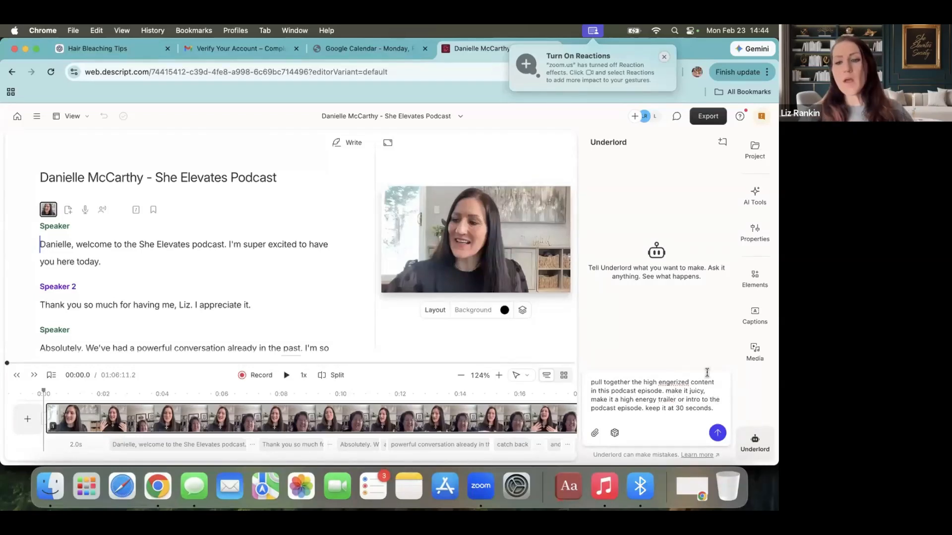
{"action": "left_click", "coordinate": [666, 381]}
{"action": "type", "text": "er"}
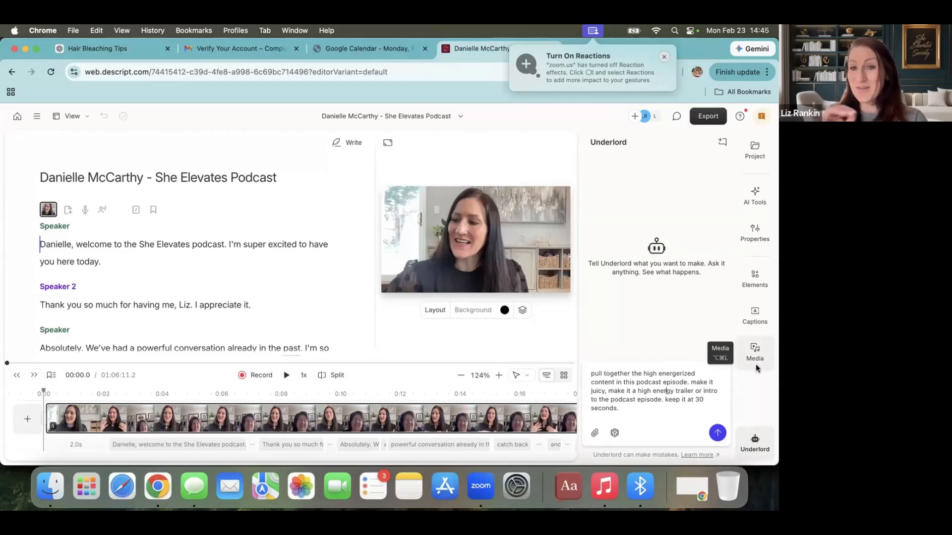
{"action": "left_click", "coordinate": [720, 433]}
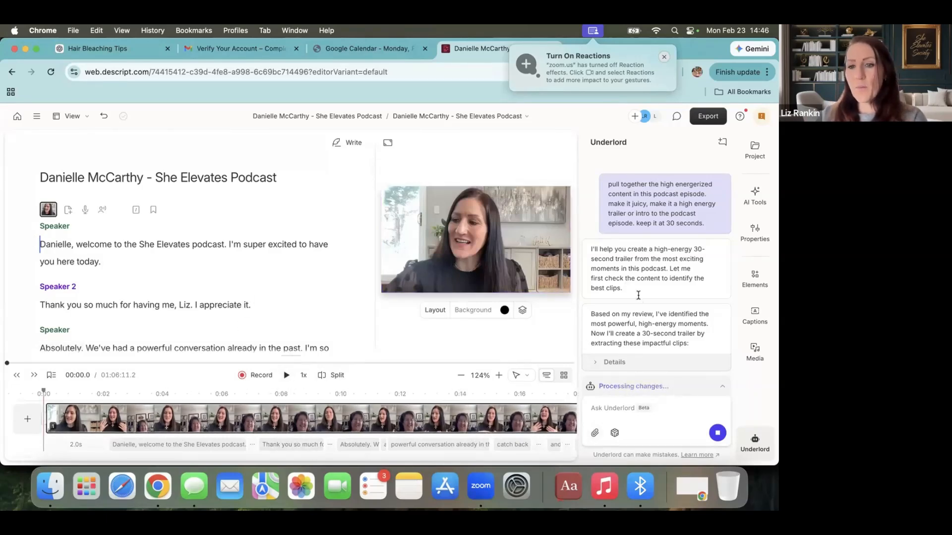
Expand the details of Underlord's progress to examine its editing actions for the trailer.
{"action": "left_click", "coordinate": [594, 361]}
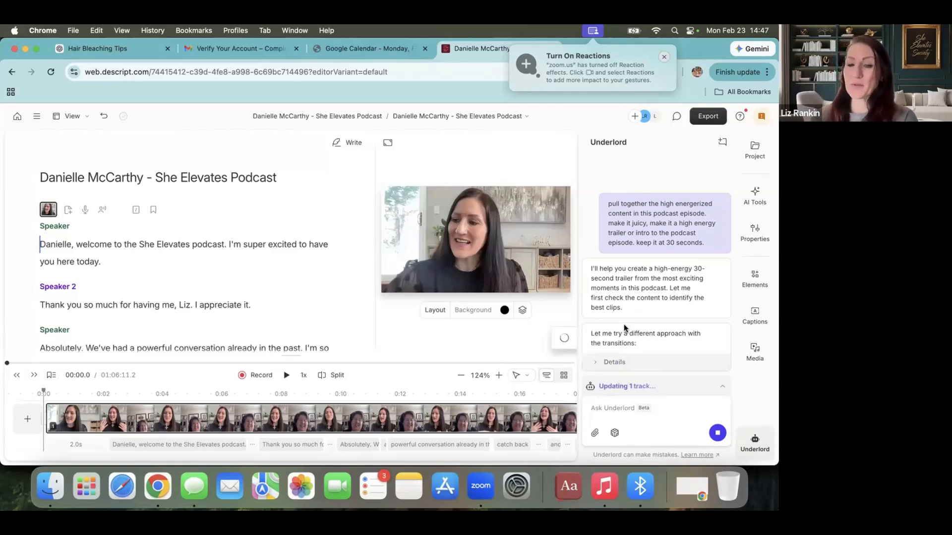
{"action": "left_click", "coordinate": [594, 361]}
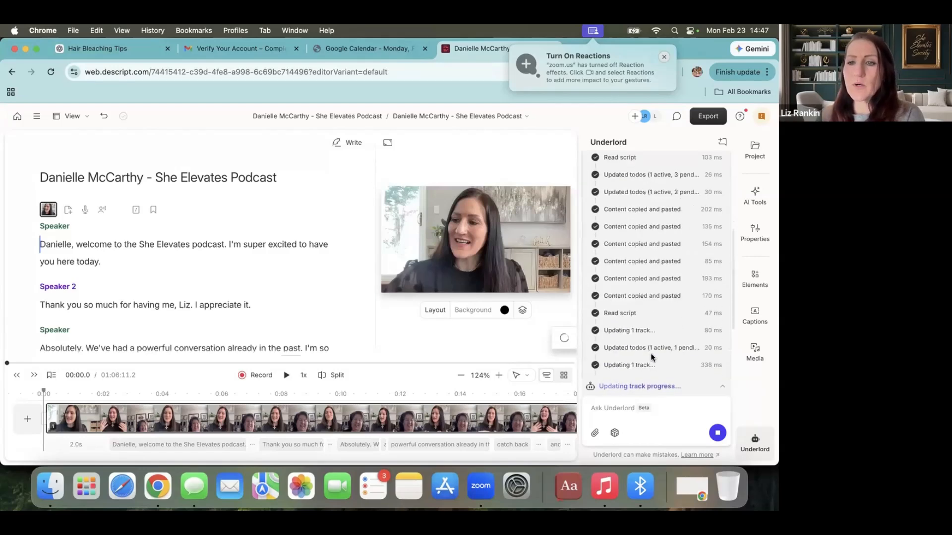
Open the Podcast Trailer - 30sec composition from the project's compositions, play it through and replay it from the beginning.
{"action": "left_click", "coordinate": [755, 151]}
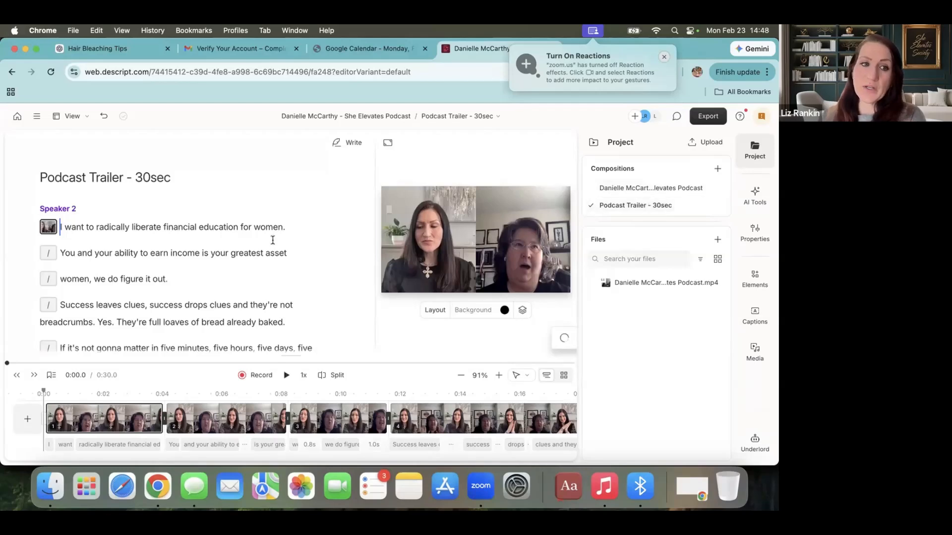
{"action": "left_click", "coordinate": [287, 376]}
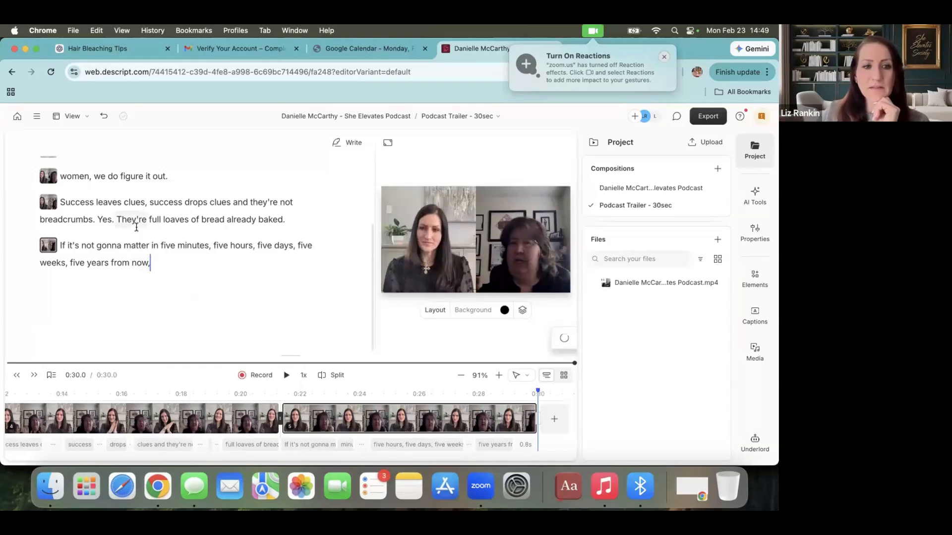
{"action": "scroll", "coordinate": [149, 248], "scroll_direction": "up", "scroll_amount": 3}
{"action": "left_click", "coordinate": [286, 374]}
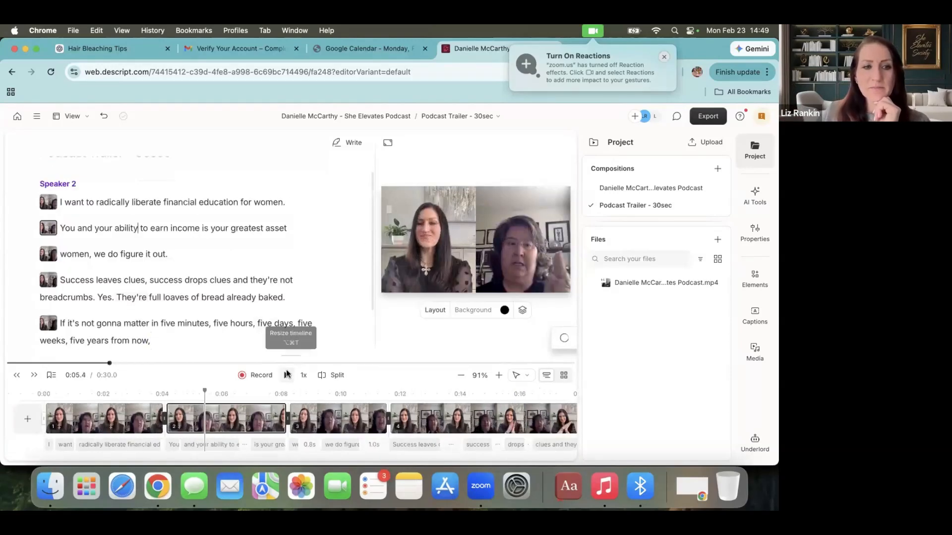
Resume playback of the 30-second trailer and review its remaining clips through to the end.
{"action": "left_click", "coordinate": [287, 374]}
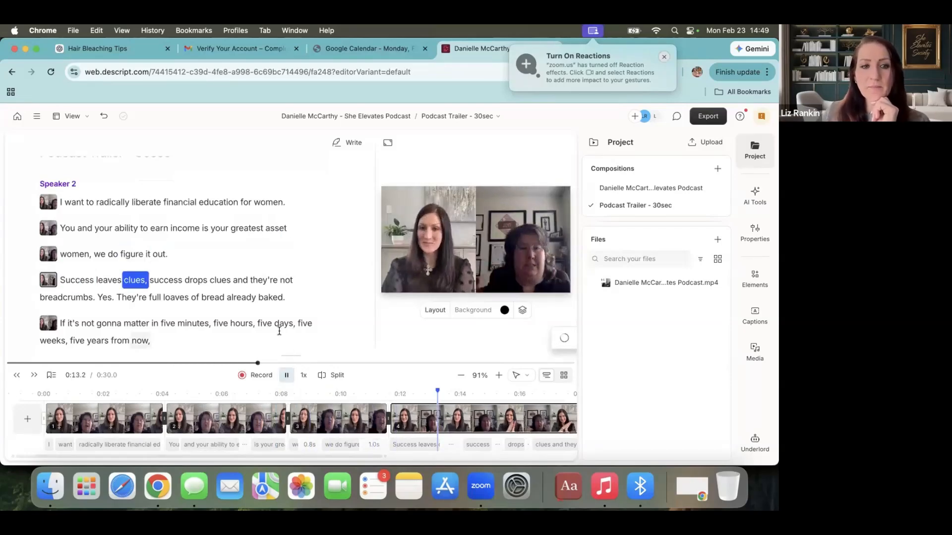
{"action": "scroll", "coordinate": [280, 333], "scroll_direction": "down", "scroll_amount": 2}
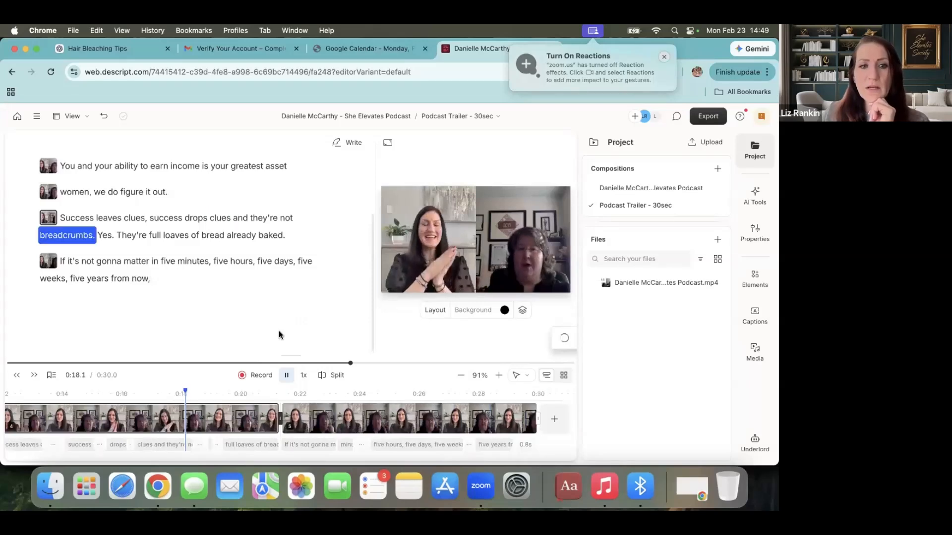
{"action": "scroll", "coordinate": [276, 325], "scroll_direction": "down", "scroll_amount": 1}
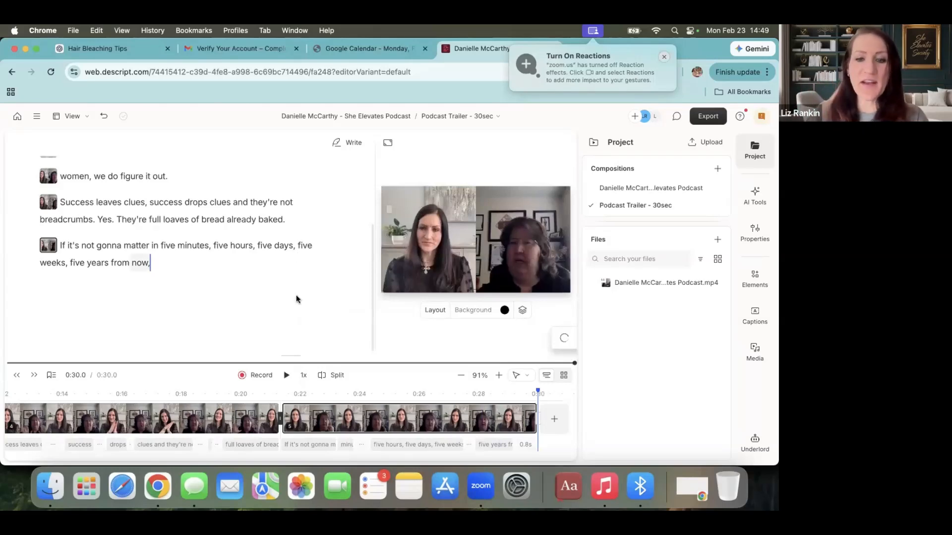
Extend the end of the trailer's last clip past "five years from now," to include "it's not important. And the".
{"action": "left_click", "coordinate": [437, 416]}
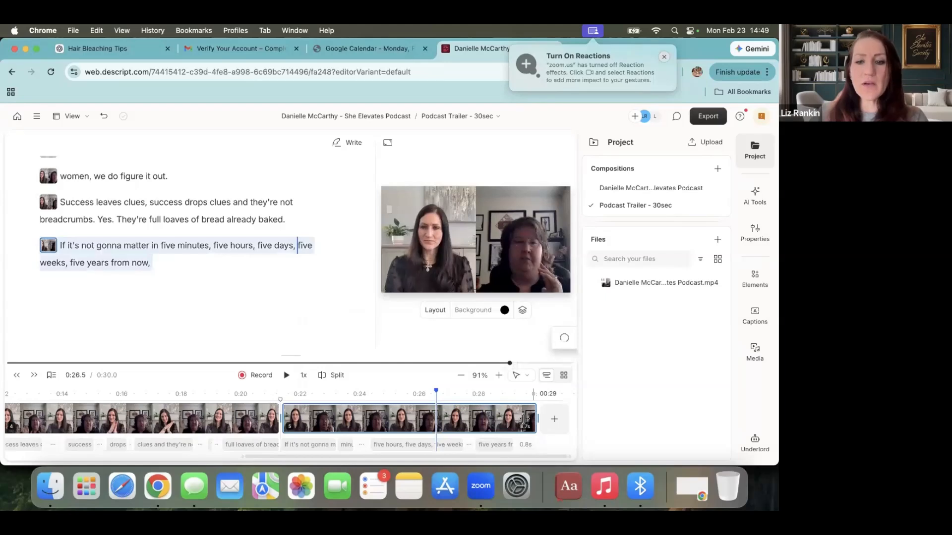
{"action": "left_click_drag", "start_coordinate": [523, 419], "coordinate": [579, 426]}
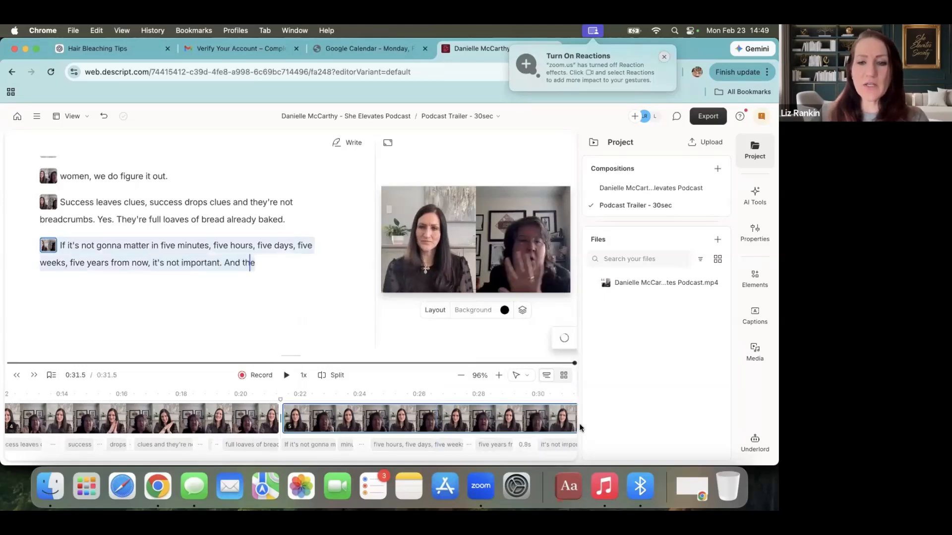
{"action": "left_click", "coordinate": [527, 363]}
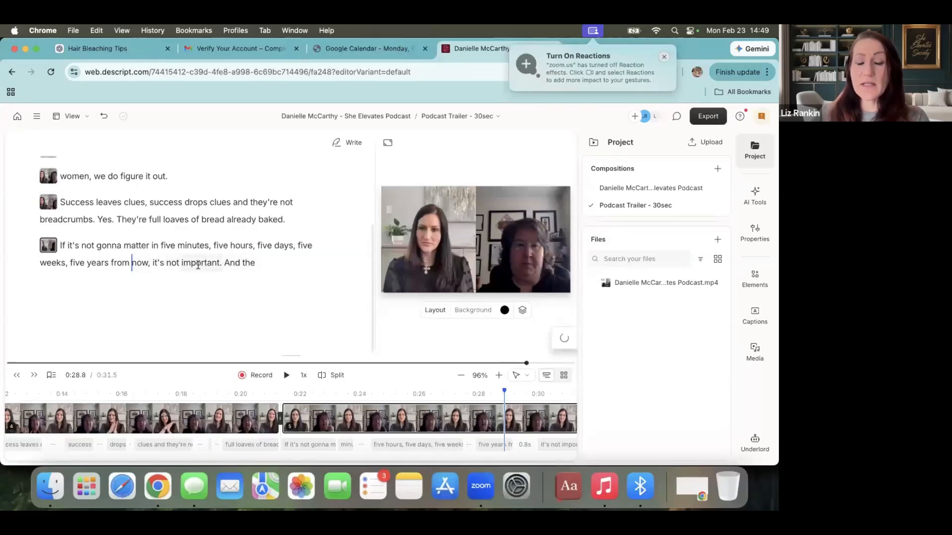
Delete the trailing words "And the" from the trailer's transcript and play back the ending from "five days".
{"action": "left_click", "coordinate": [254, 263]}
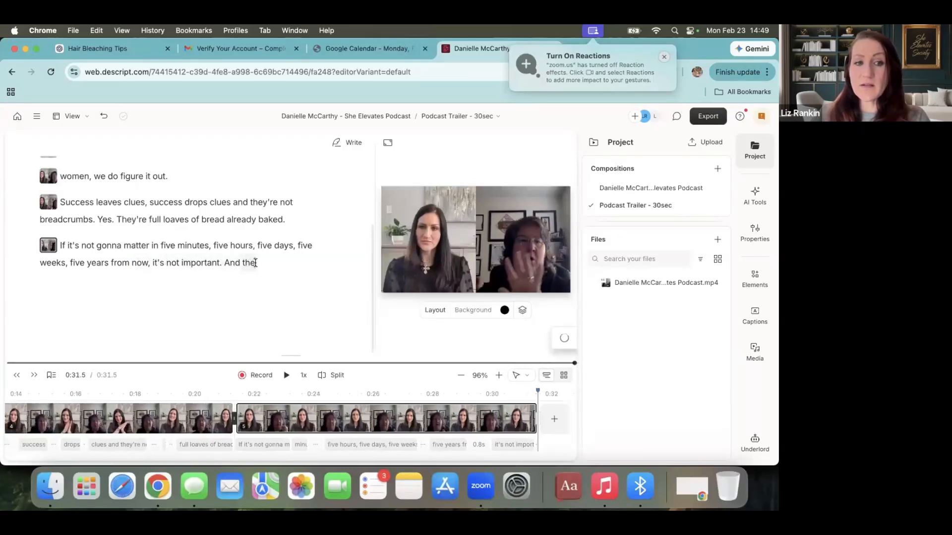
{"action": "left_click", "coordinate": [226, 262], "text": "shift"}
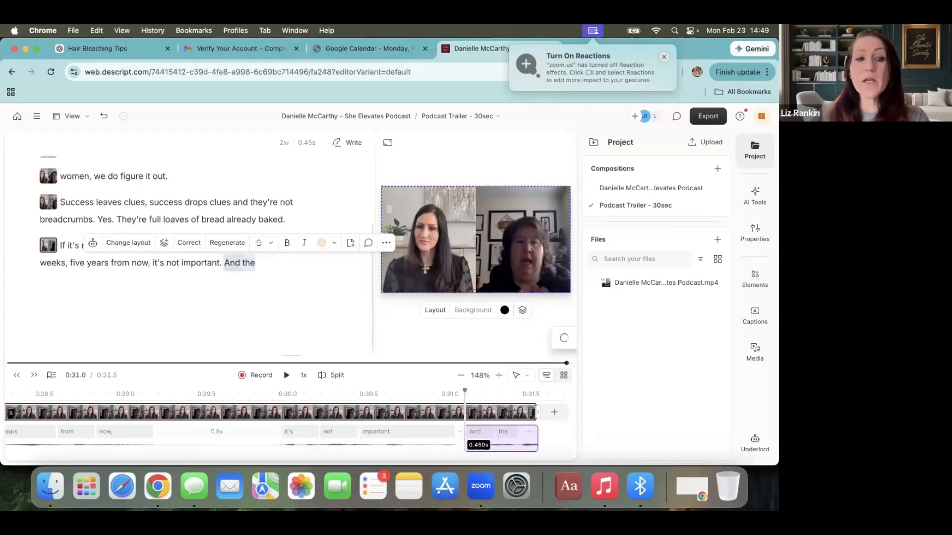
{"action": "key", "text": "BackSpace"}
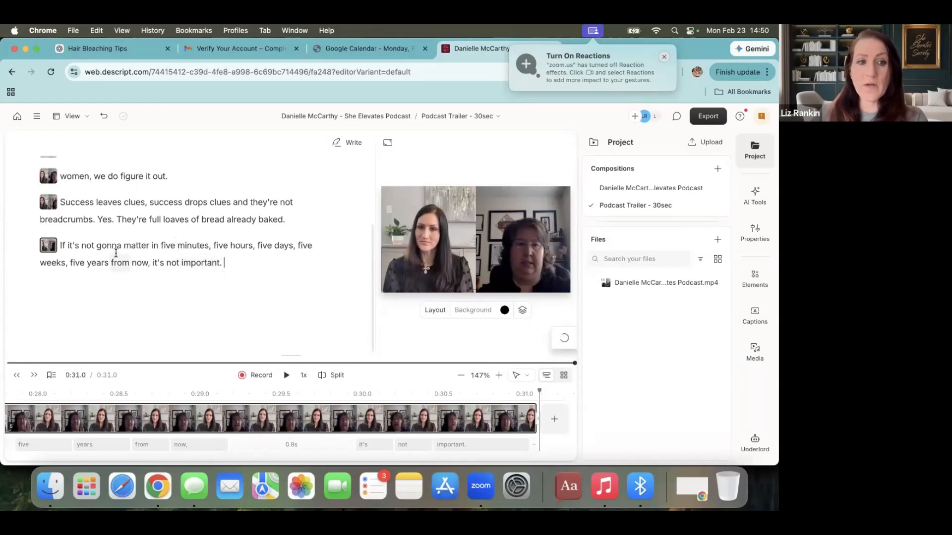
{"action": "left_click", "coordinate": [277, 246]}
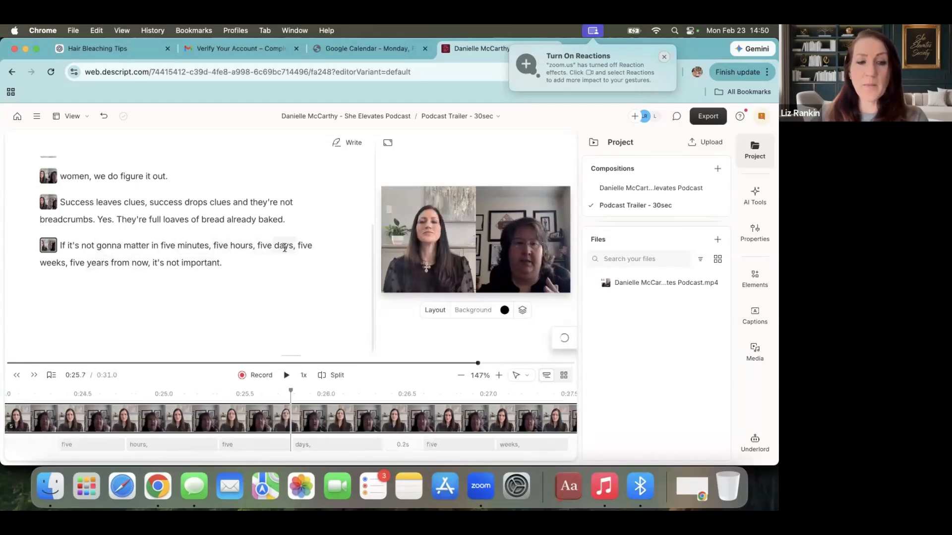
{"action": "left_click", "coordinate": [285, 375]}
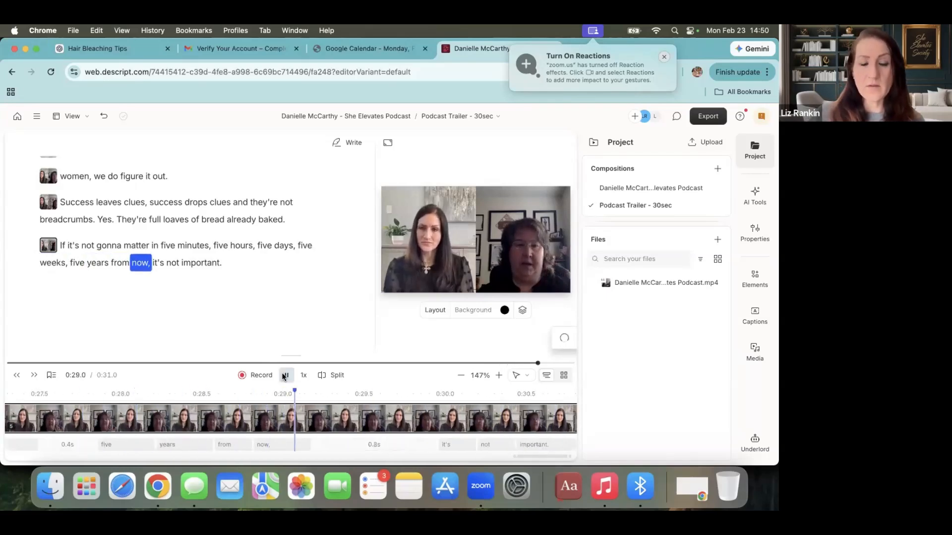
Set up a video export of the trailer with Local export as the destination, covering the current composition.
{"action": "left_click", "coordinate": [708, 117]}
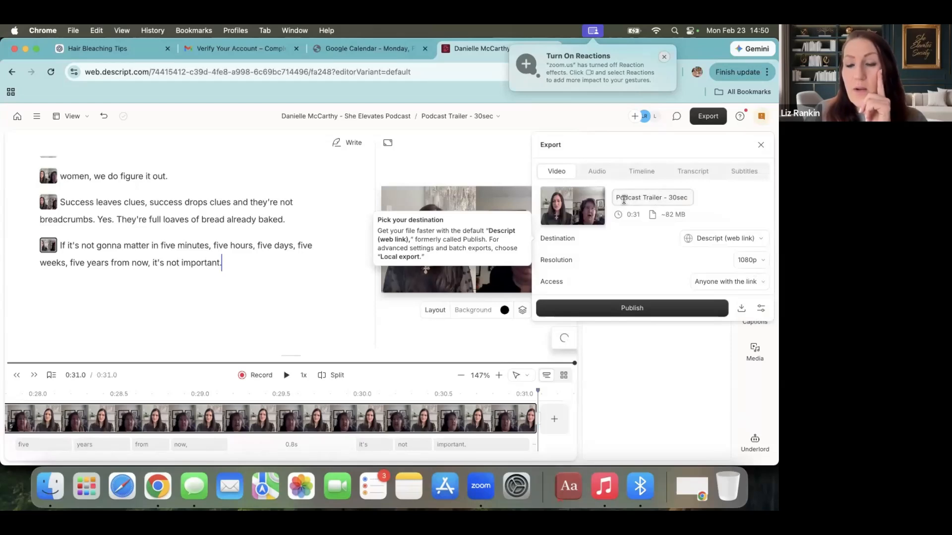
{"action": "left_click", "coordinate": [657, 200]}
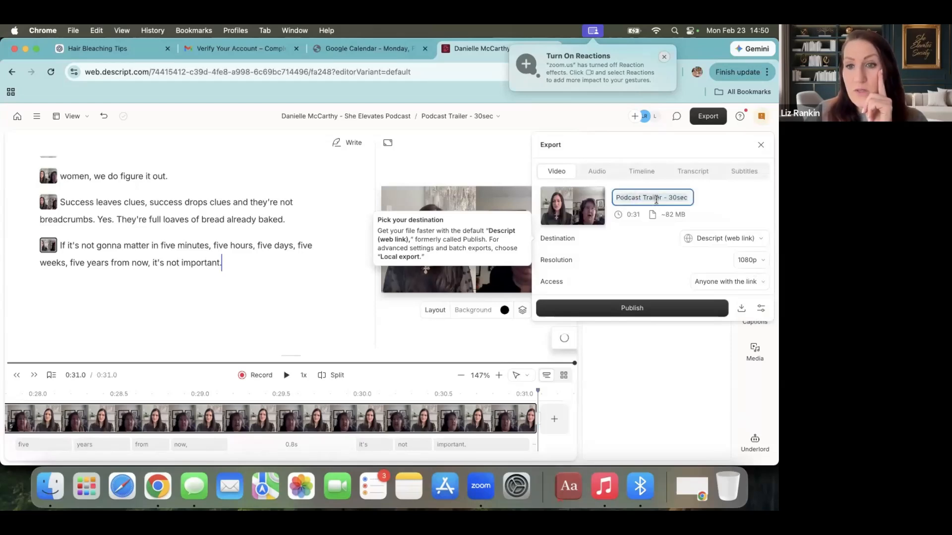
{"action": "left_click", "coordinate": [707, 242]}
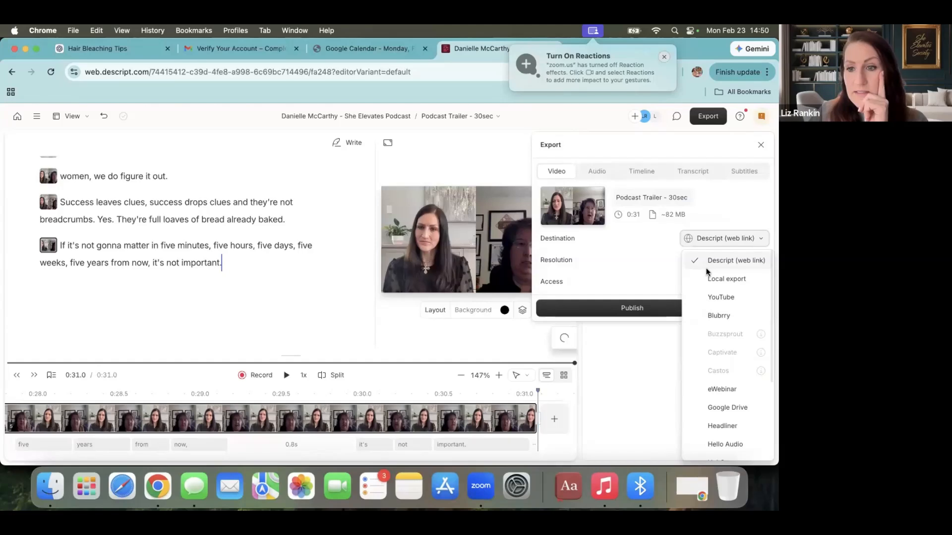
{"action": "left_click", "coordinate": [707, 279]}
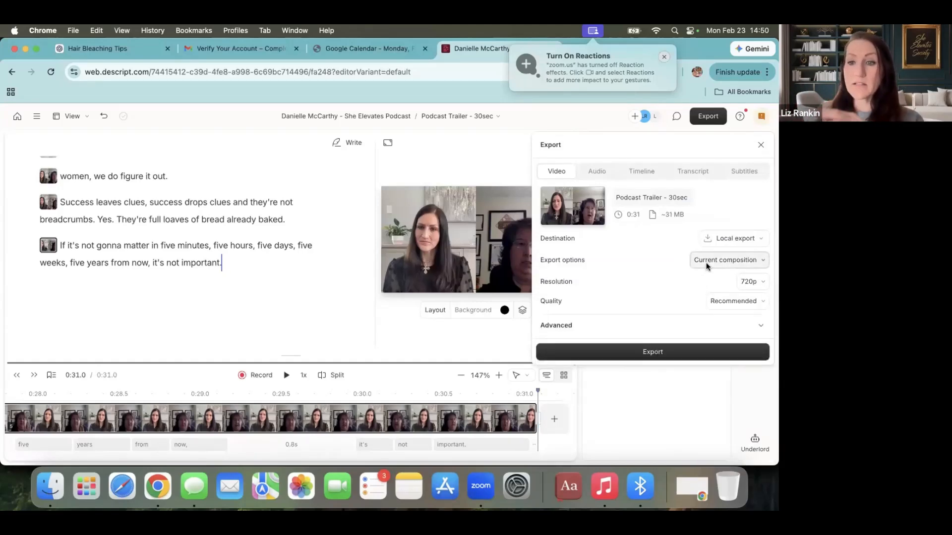
{"action": "left_click", "coordinate": [706, 266]}
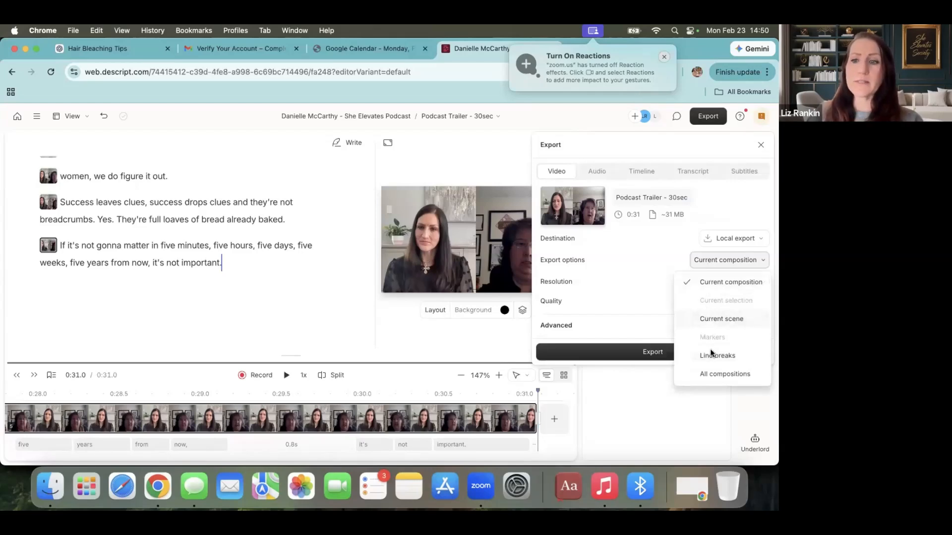
{"action": "left_click", "coordinate": [712, 282]}
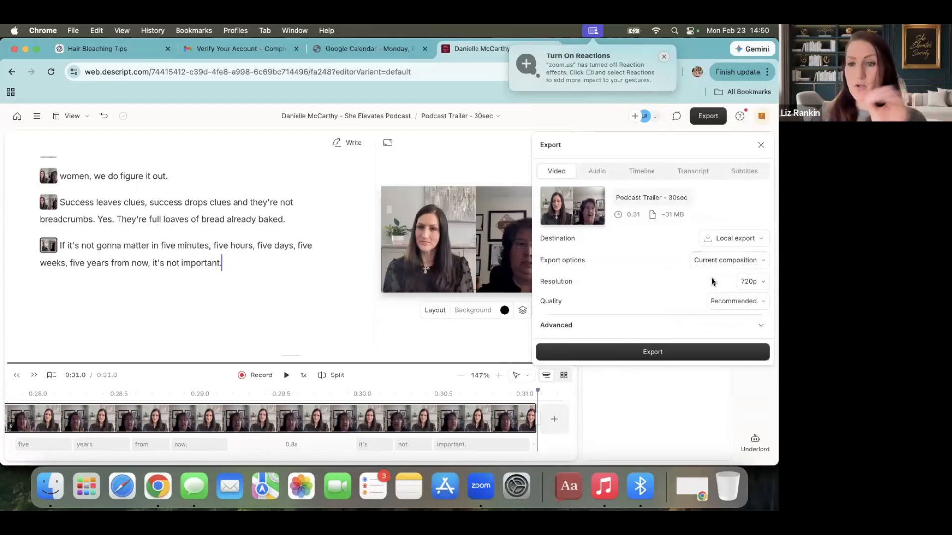
Set the export resolution to 4K and the quality to High.
{"action": "left_click", "coordinate": [759, 282]}
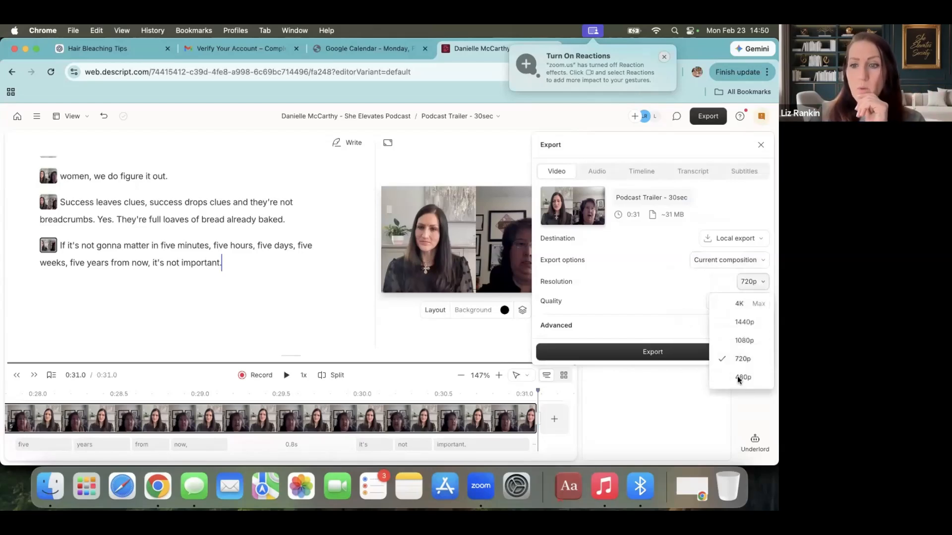
{"action": "left_click", "coordinate": [739, 303]}
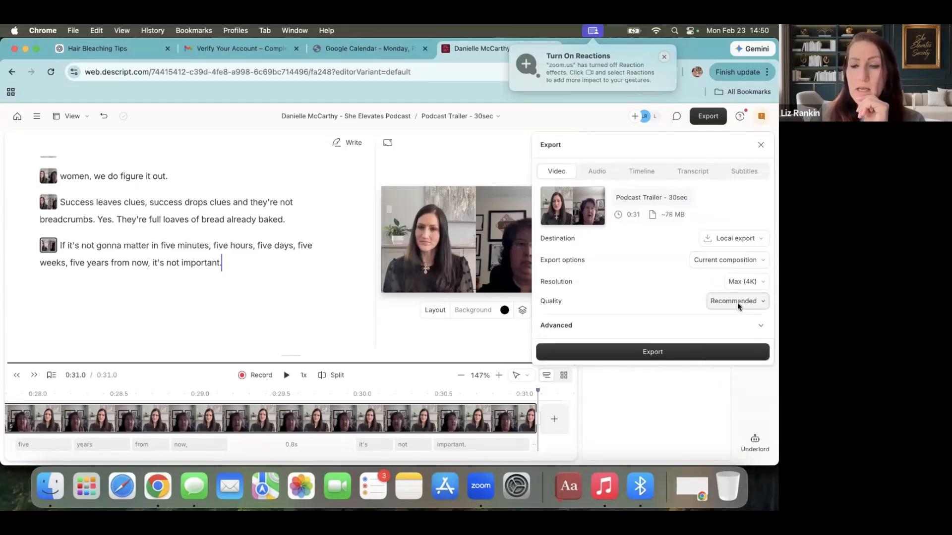
{"action": "left_click", "coordinate": [737, 302]}
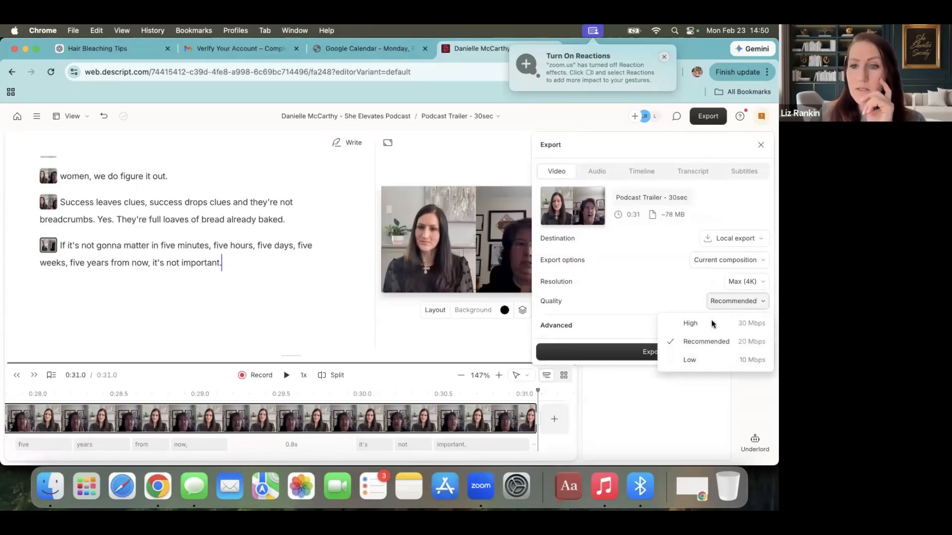
{"action": "left_click", "coordinate": [690, 324]}
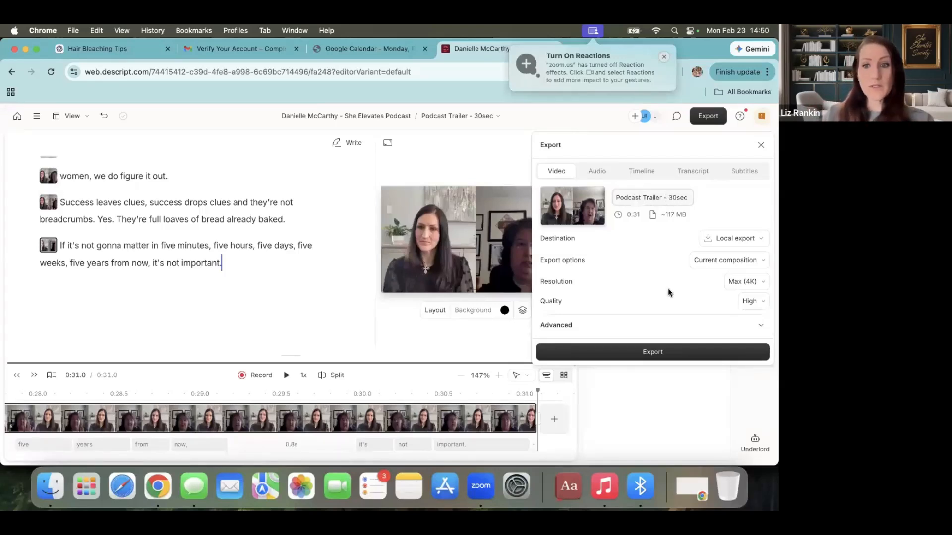
Export the trailer, save it as Podcast Trailer - 30sec.mp4 in Downloads, and close the export settings.
{"action": "left_click", "coordinate": [648, 352]}
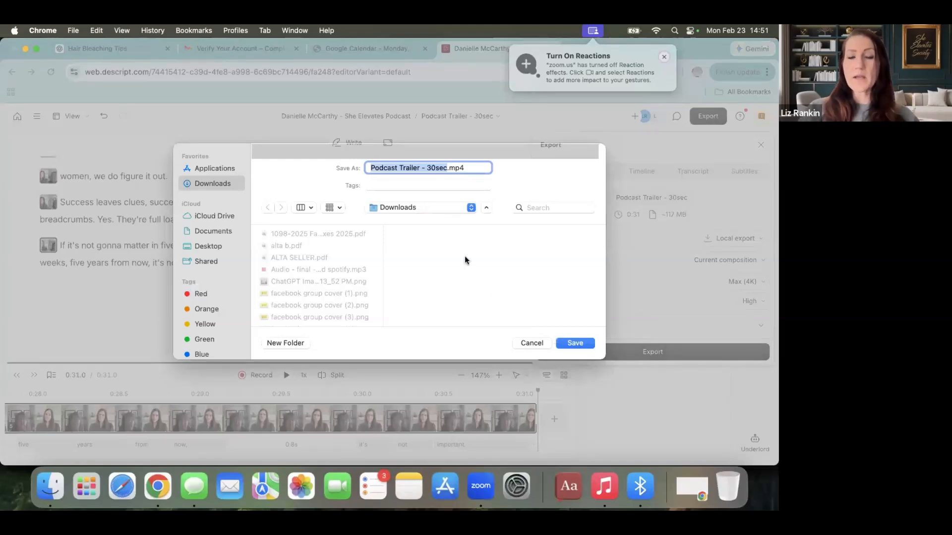
{"action": "left_click", "coordinate": [576, 343]}
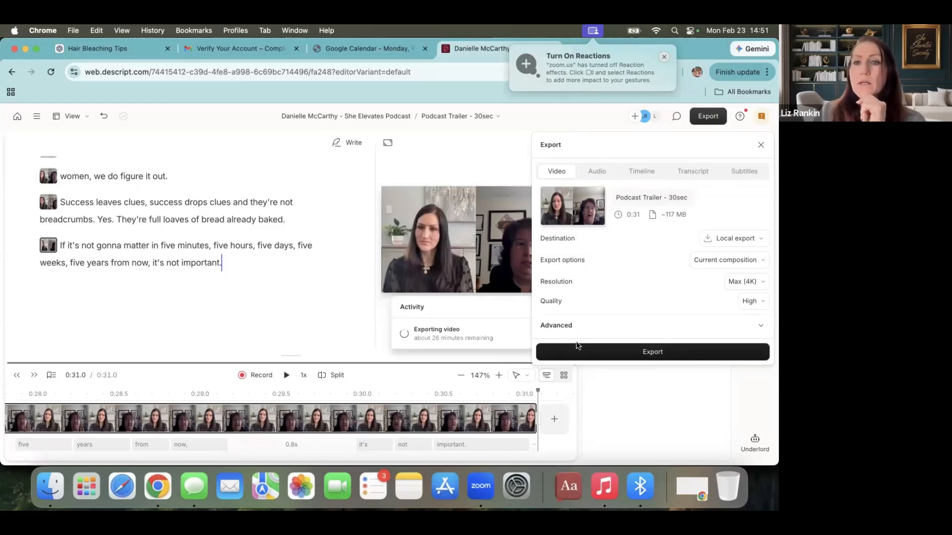
{"action": "left_click", "coordinate": [760, 146]}
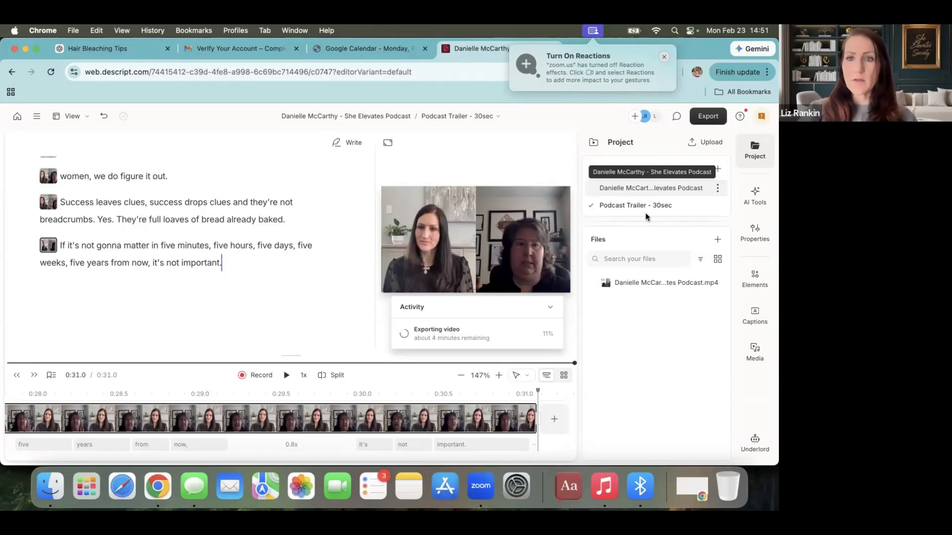
Open the full podcast episode composition and select the host's welcome passage that follows the added intro.
{"action": "left_click", "coordinate": [638, 185]}
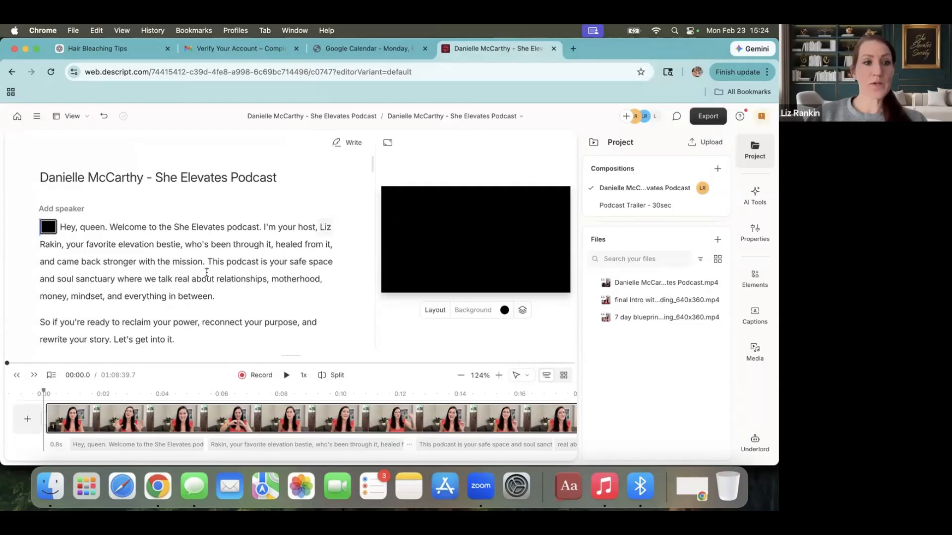
{"action": "scroll", "coordinate": [207, 306], "scroll_direction": "down", "scroll_amount": 3}
{"action": "scroll", "coordinate": [207, 306], "scroll_direction": "down", "scroll_amount": 2}
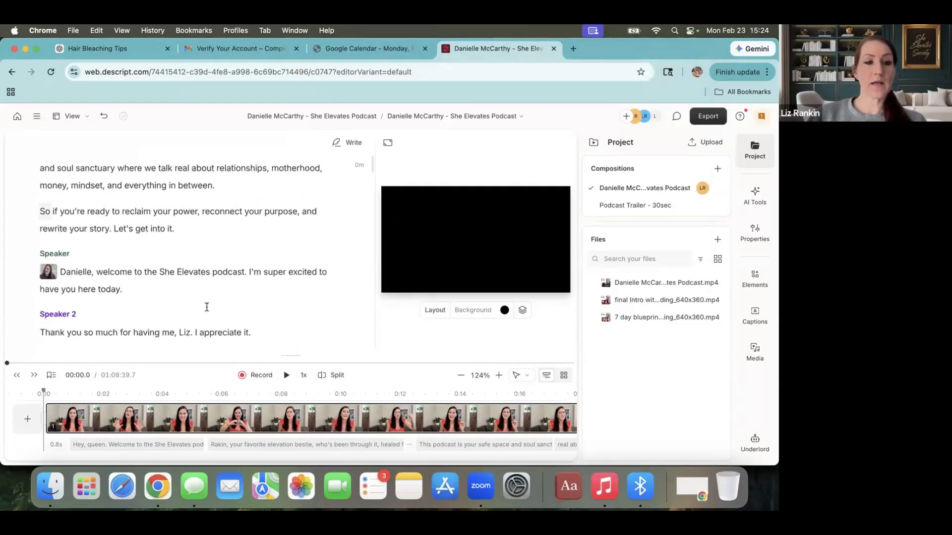
{"action": "left_click", "coordinate": [71, 270]}
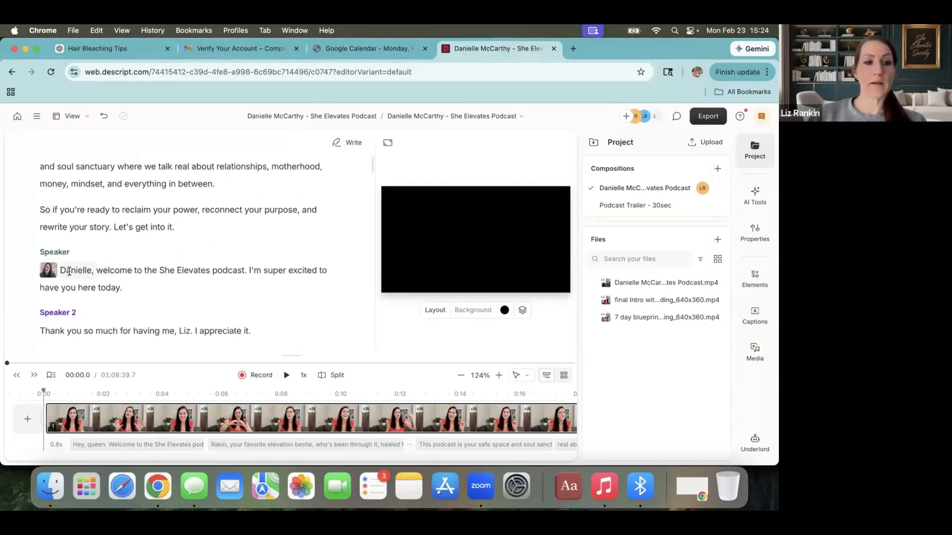
{"action": "triple_click", "coordinate": [104, 288]}
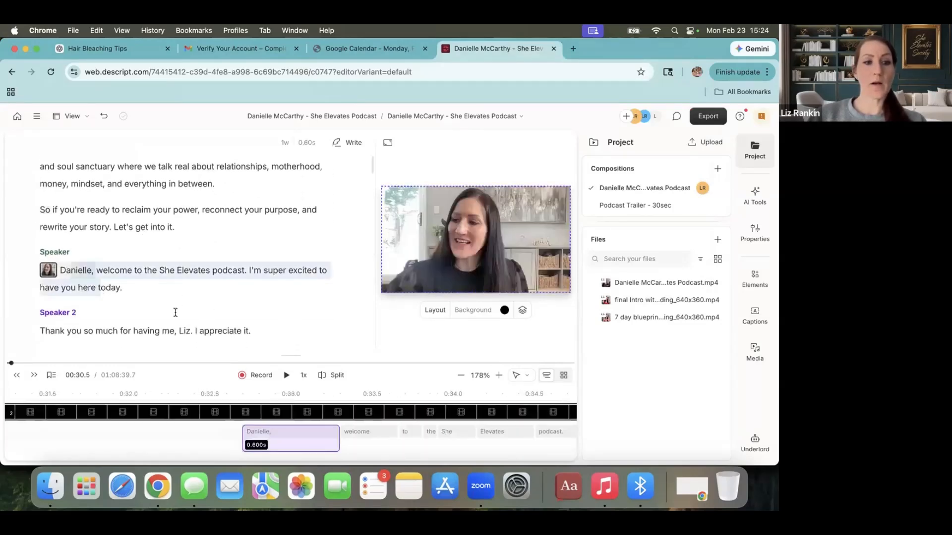
Zoom the timeline out to 50% and play the transition from "Thank you. Welcome." into the closing blueprint clip.
{"action": "left_click", "coordinate": [461, 376]}
{"action": "left_click", "coordinate": [461, 376]}
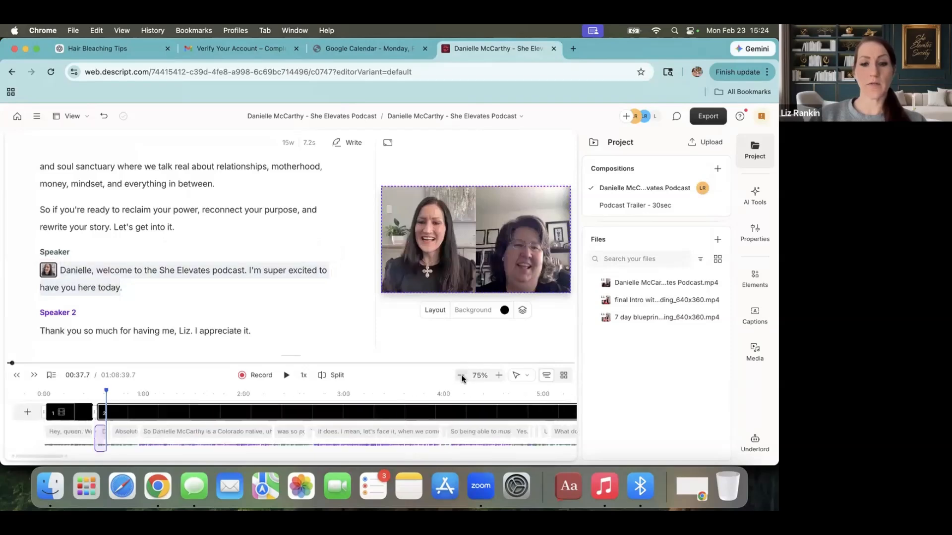
{"action": "left_click", "coordinate": [461, 375]}
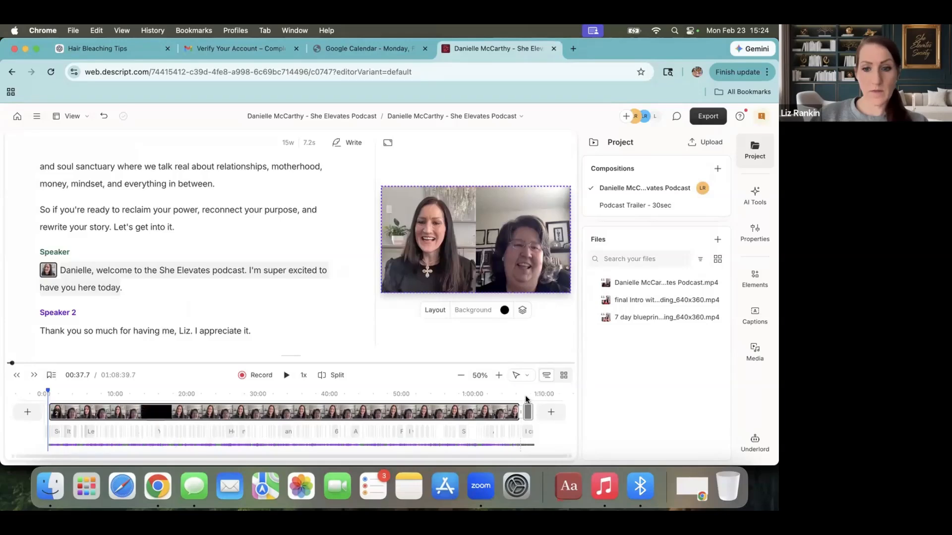
{"action": "left_click", "coordinate": [526, 394]}
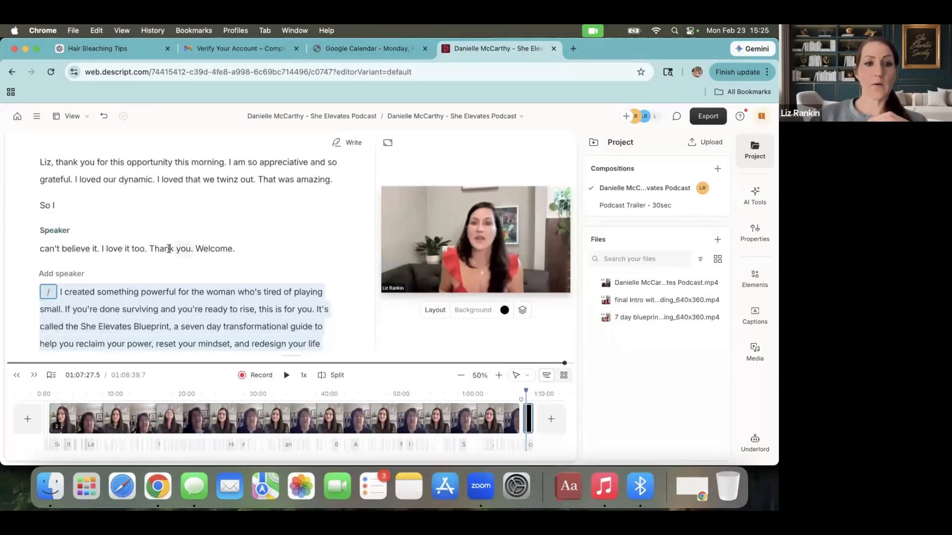
{"action": "left_click", "coordinate": [169, 248]}
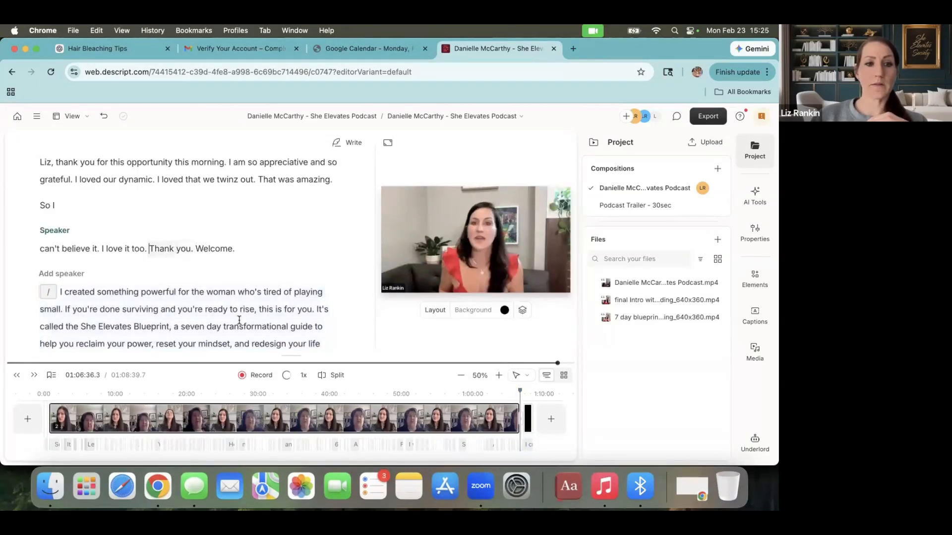
{"action": "left_click", "coordinate": [287, 376]}
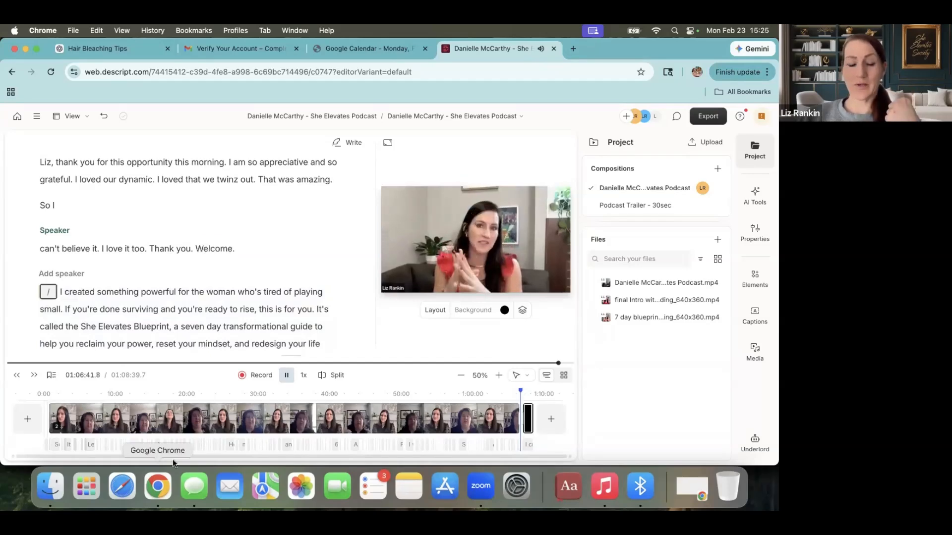
{"action": "left_click", "coordinate": [286, 376]}
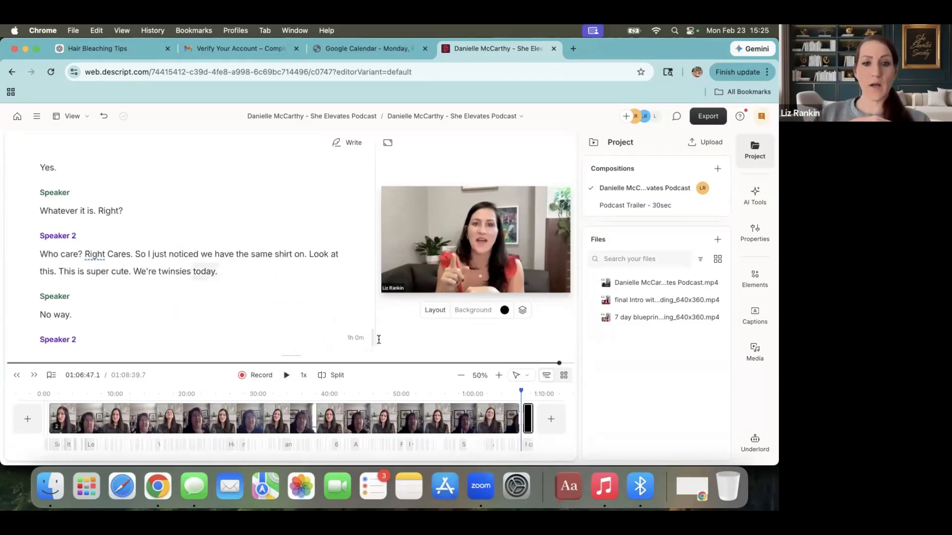
{"action": "left_click_drag", "start_coordinate": [371, 339], "coordinate": [374, 240]}
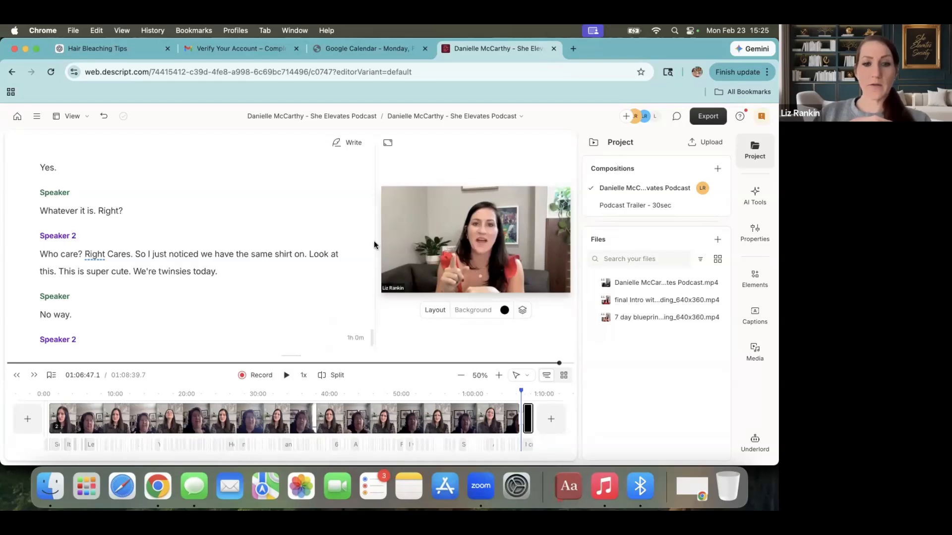
Insert an empty line at the very beginning of the episode script, before the "Hey, queen" intro.
{"action": "left_click_drag", "start_coordinate": [373, 152], "coordinate": [370, 139]}
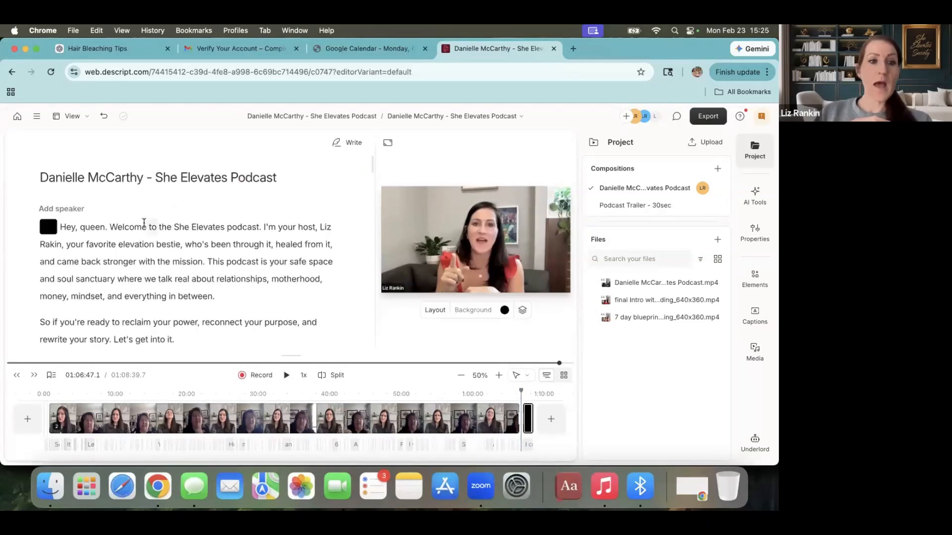
{"action": "left_click", "coordinate": [144, 226]}
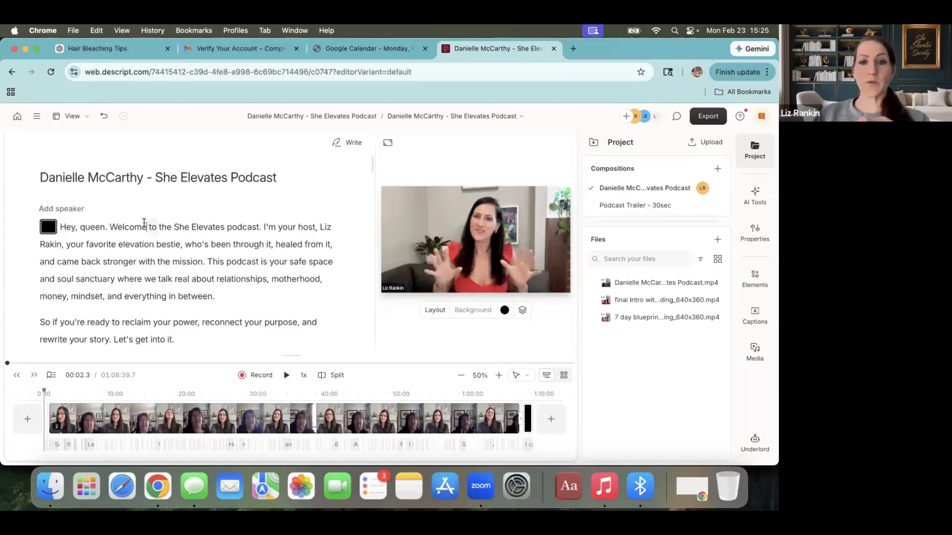
{"action": "left_click", "coordinate": [98, 208]}
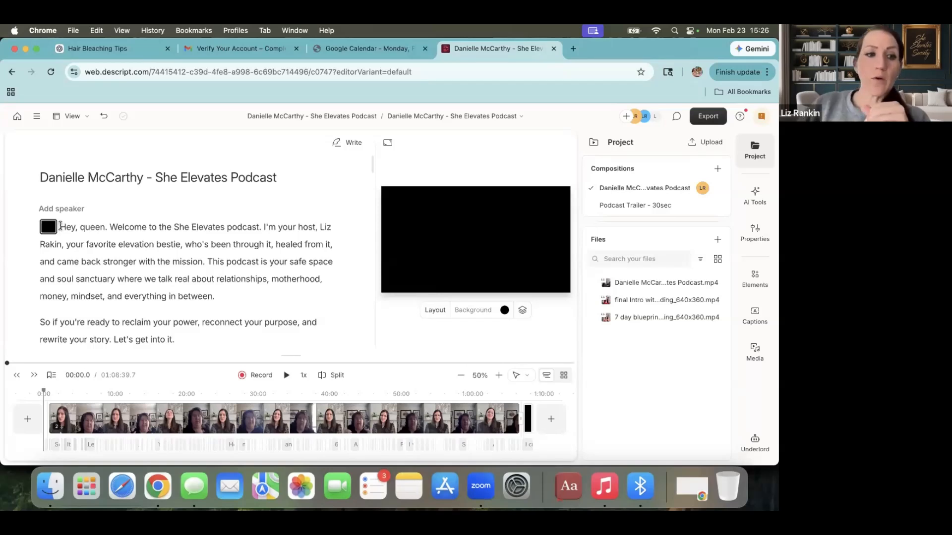
{"action": "key", "text": "Return"}
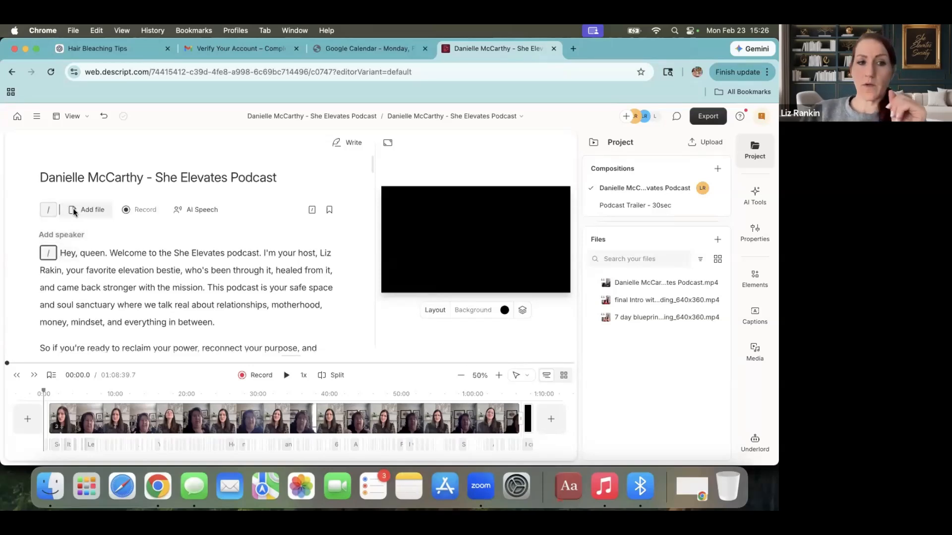
{"action": "key", "text": "BackSpace"}
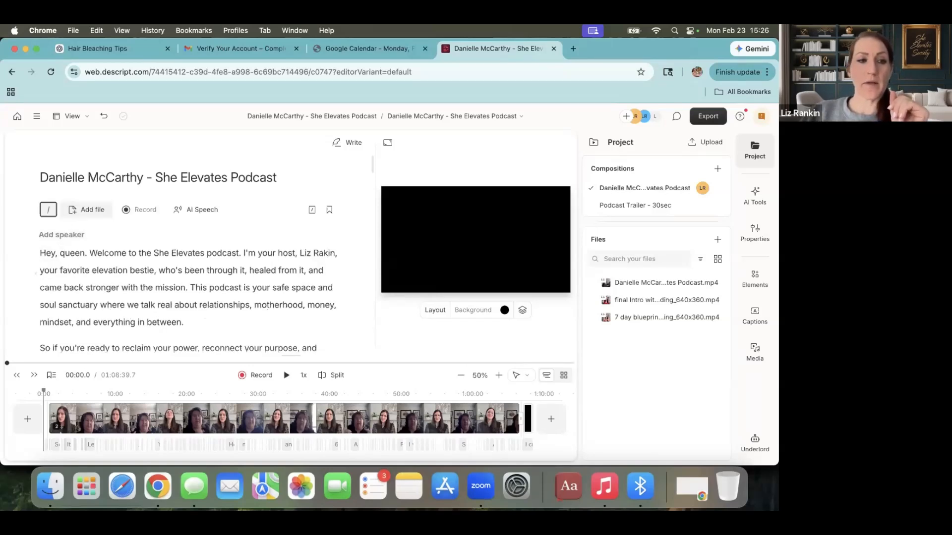
Add Podcast Trailer - 30sec.mp4 from Downloads on the empty first line, and move the Force Quit Applications window out of the way.
{"action": "left_click", "coordinate": [88, 209]}
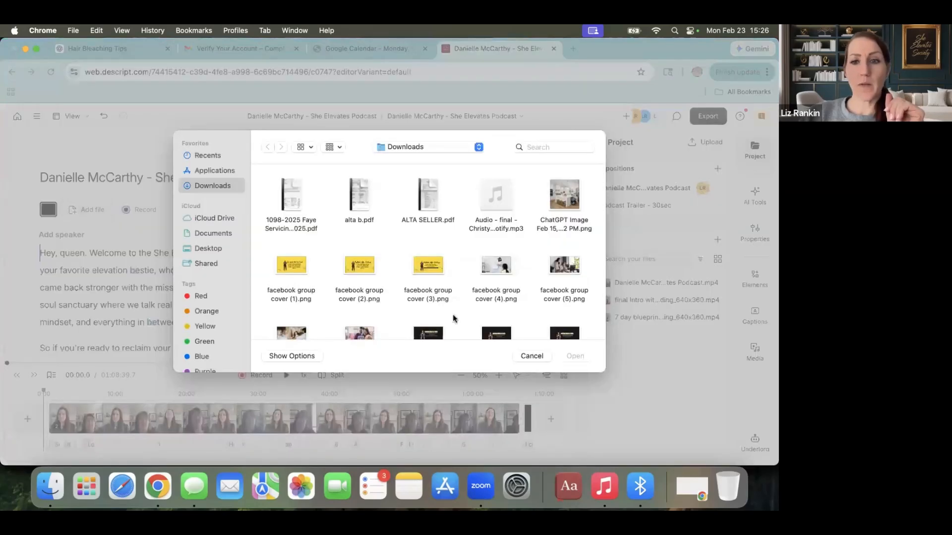
{"action": "scroll", "coordinate": [453, 316], "scroll_direction": "down", "scroll_amount": 5}
{"action": "scroll", "coordinate": [453, 319], "scroll_direction": "down", "scroll_amount": 6}
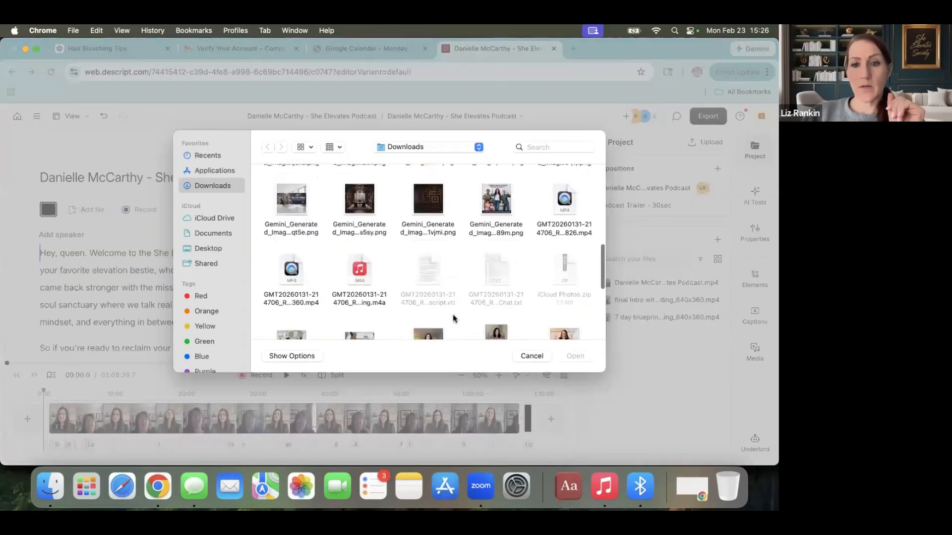
{"action": "scroll", "coordinate": [454, 317], "scroll_direction": "down", "scroll_amount": 4}
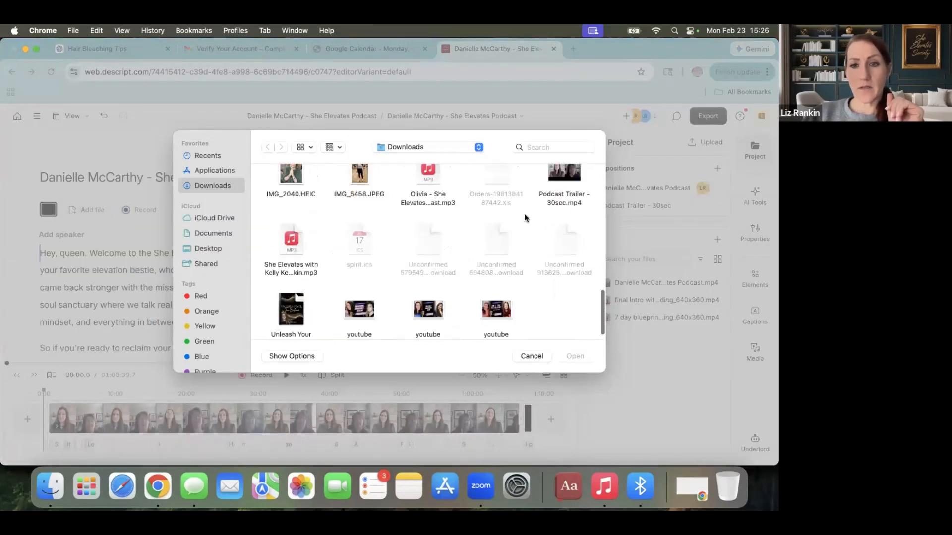
{"action": "scroll", "coordinate": [561, 183], "scroll_direction": "up", "scroll_amount": 1}
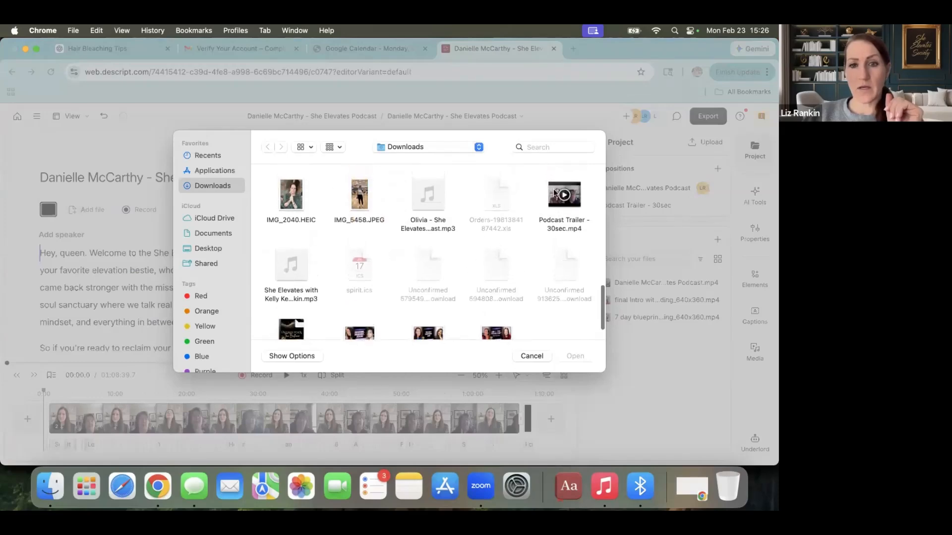
{"action": "left_click", "coordinate": [556, 194]}
{"action": "double_click", "coordinate": [555, 194]}
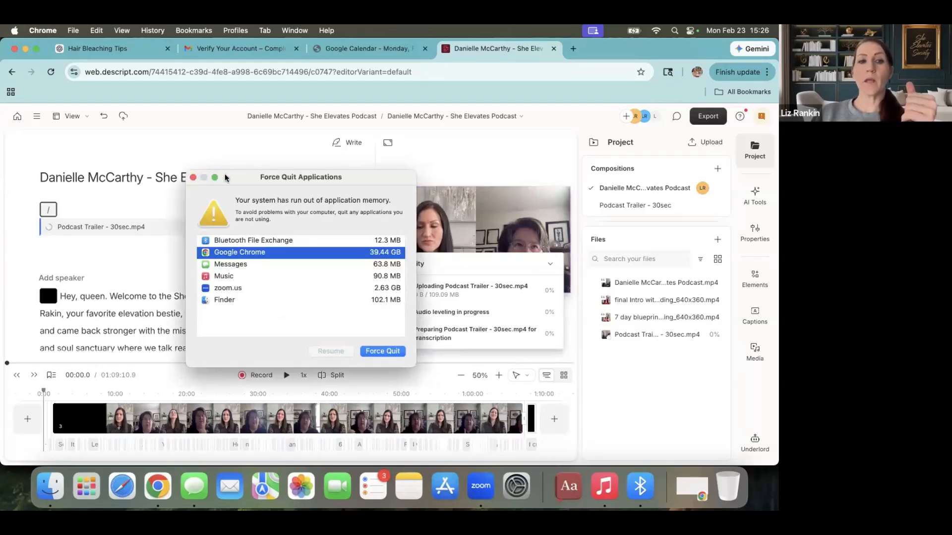
{"action": "left_click_drag", "start_coordinate": [228, 178], "coordinate": [335, 501]}
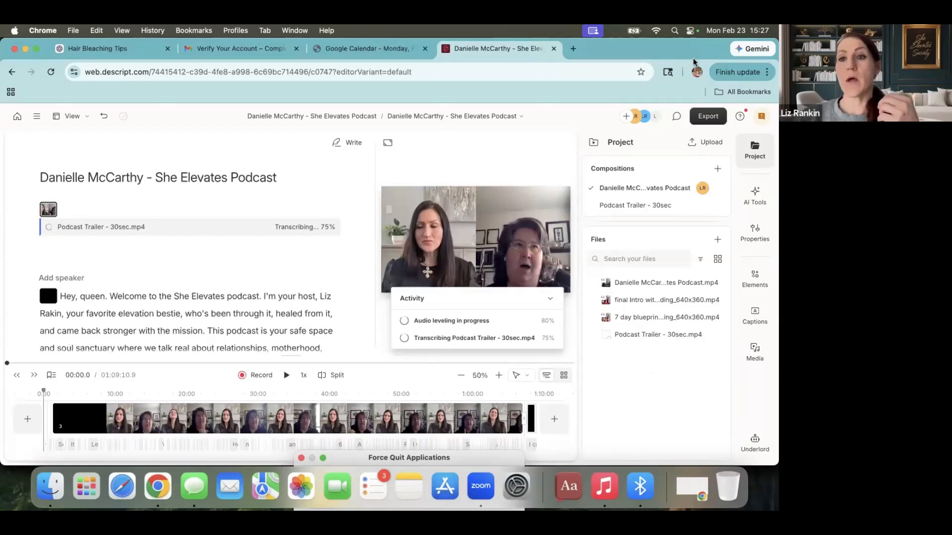
Play the transition from the trailer's closing line "It's not important." into the host's welcome.
{"action": "left_click", "coordinate": [641, 64]}
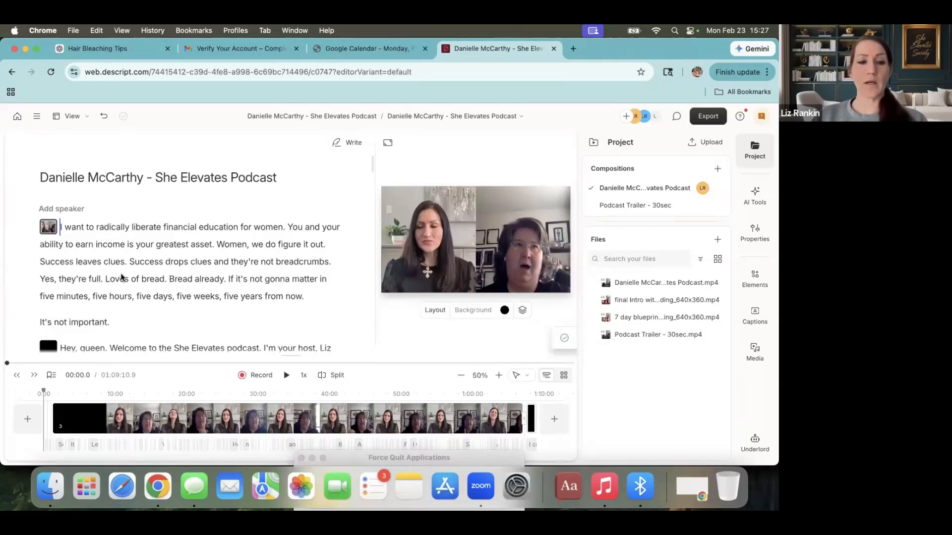
{"action": "left_click", "coordinate": [90, 320]}
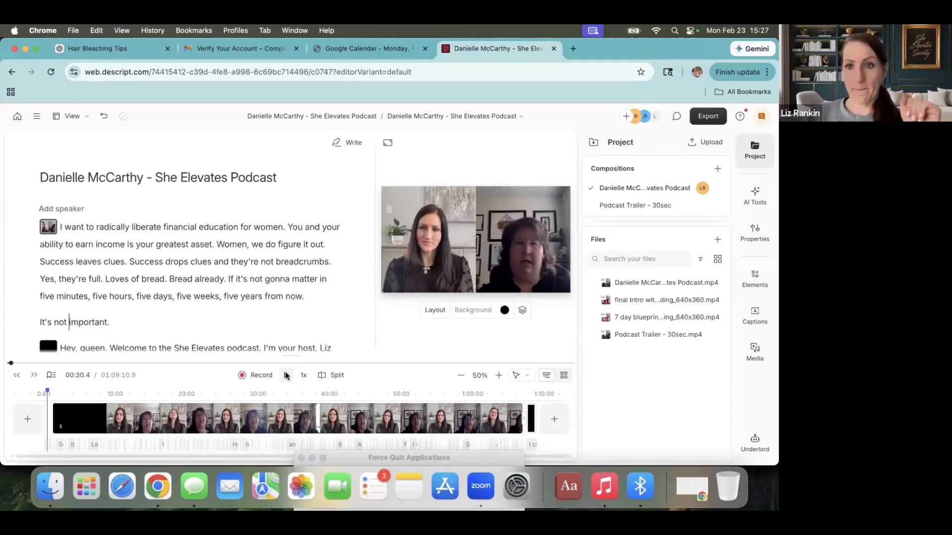
{"action": "left_click", "coordinate": [285, 375]}
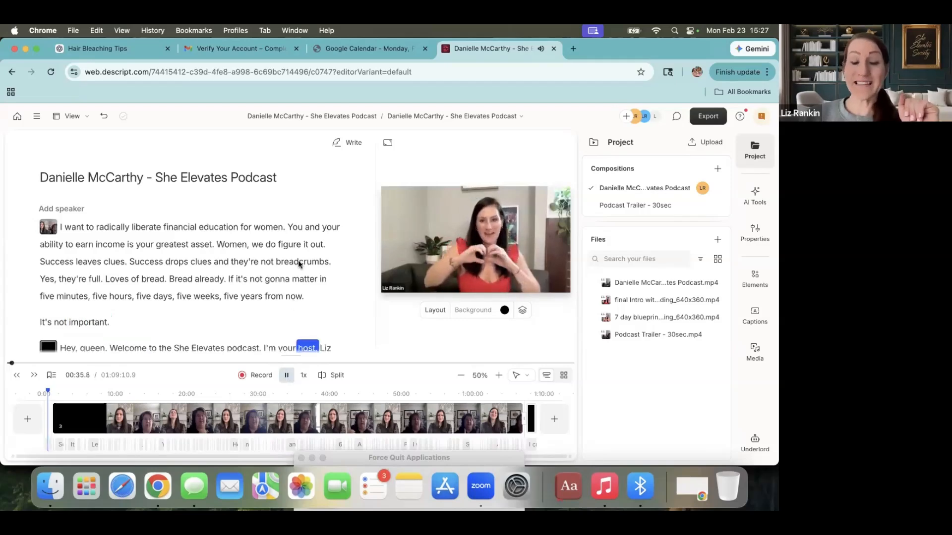
{"action": "key", "text": "space"}
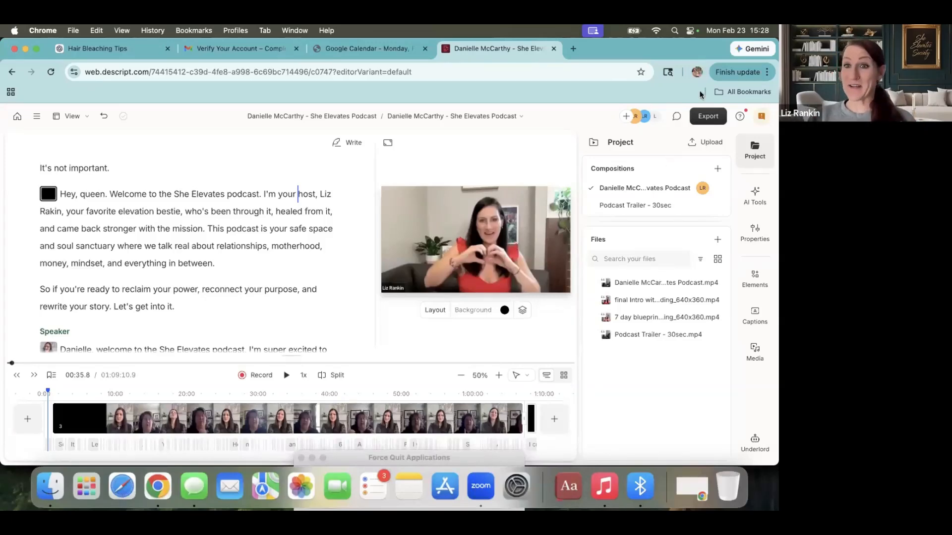
Set the episode's video export destination to YouTube and clear the prefilled description.
{"action": "left_click", "coordinate": [715, 118]}
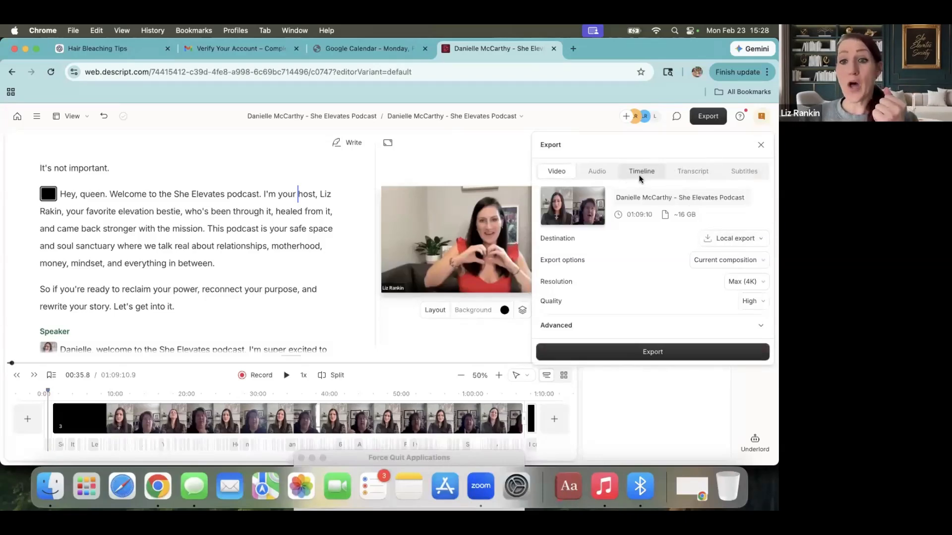
{"action": "left_click", "coordinate": [716, 238]}
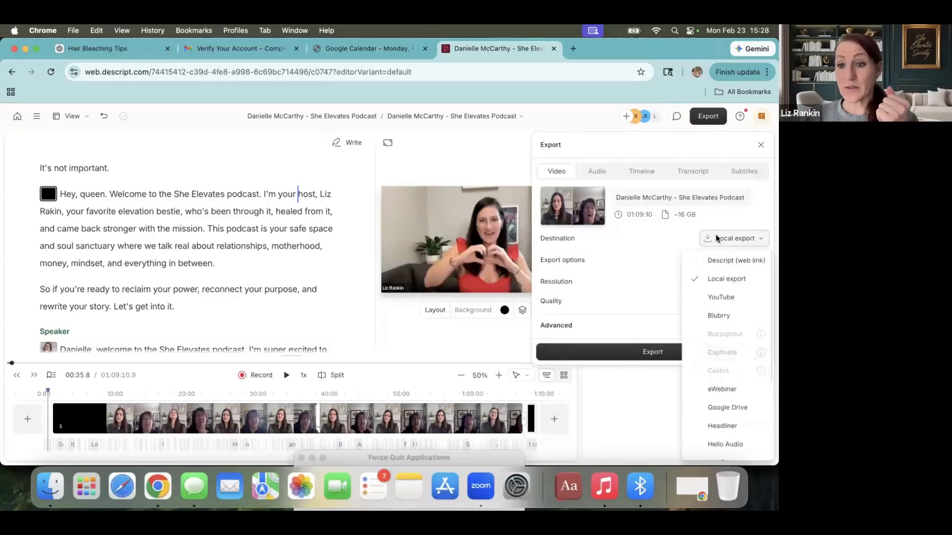
{"action": "left_click", "coordinate": [716, 297]}
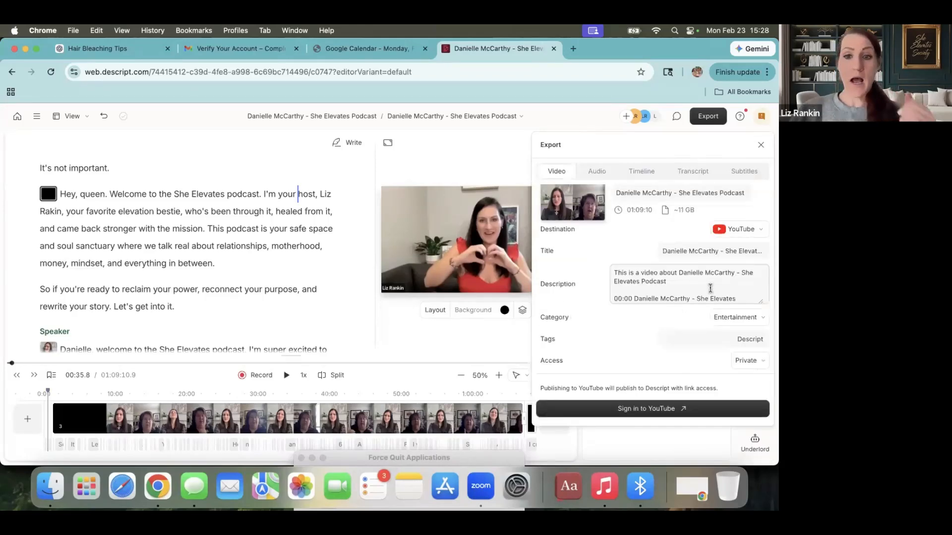
{"action": "left_click", "coordinate": [710, 288]}
{"action": "key", "text": "super+a"}
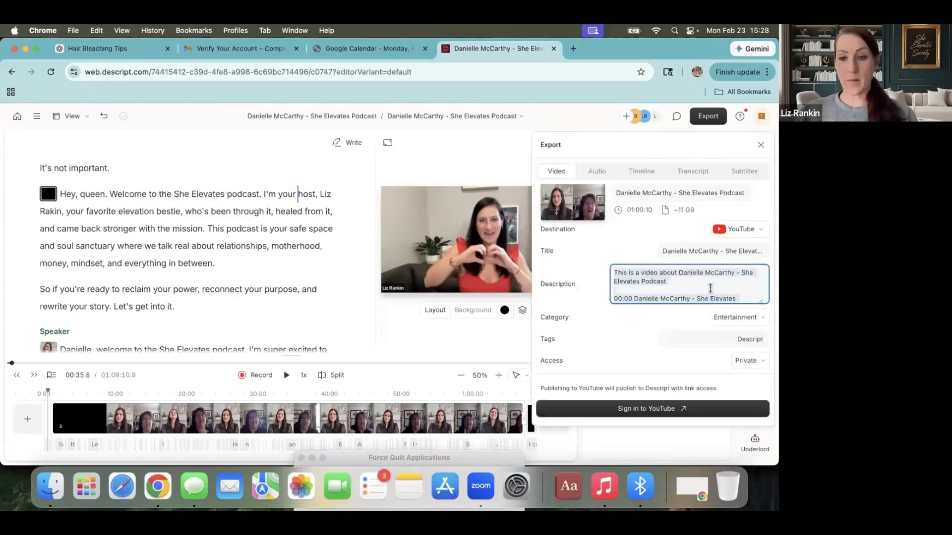
{"action": "key", "text": "BackSpace"}
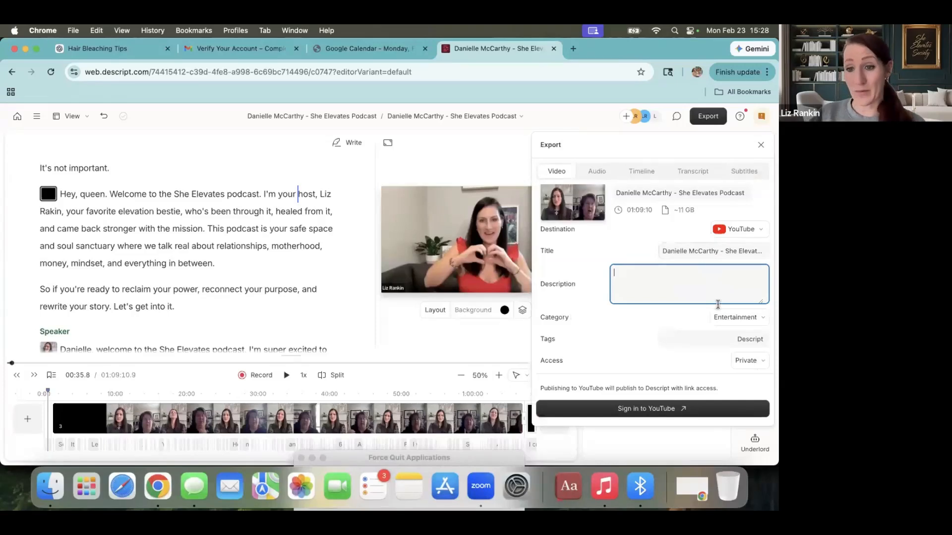
Remove the Descript tag and set the YouTube access to Unlisted.
{"action": "left_click", "coordinate": [740, 340]}
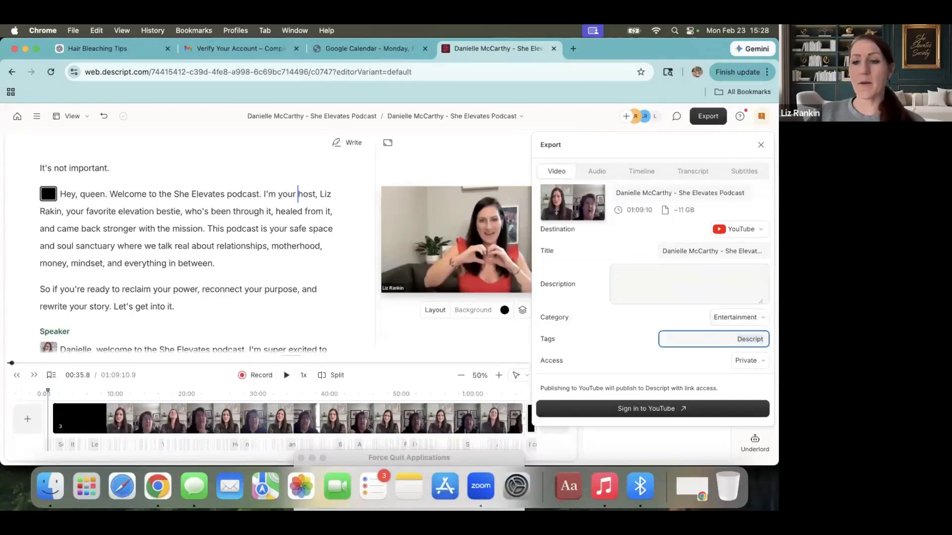
{"action": "left_click", "coordinate": [755, 360]}
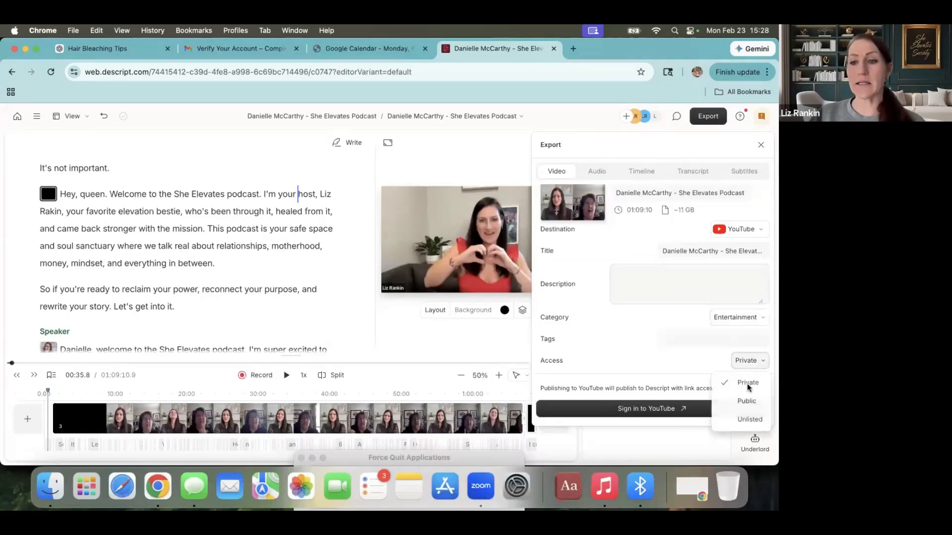
{"action": "left_click", "coordinate": [745, 419]}
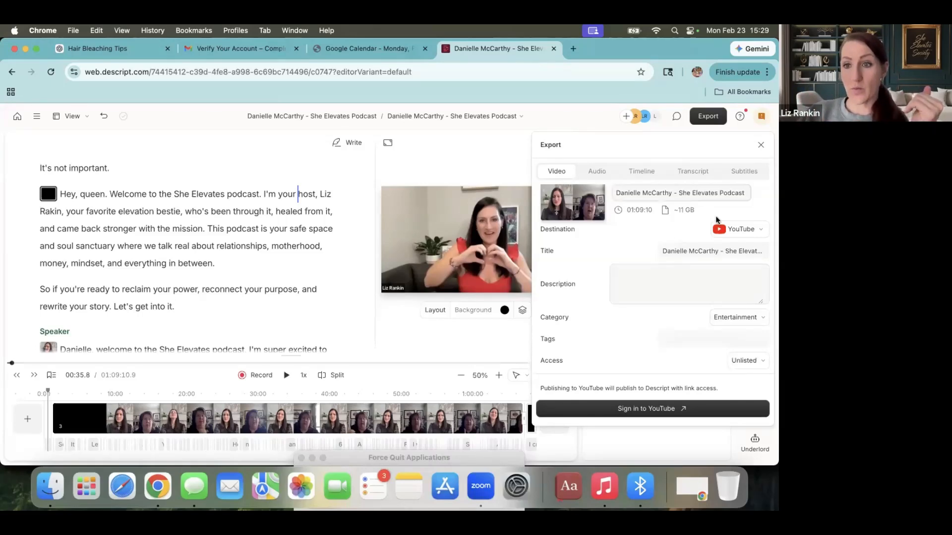
Sign in to YouTube with the coaching Google account and the She Elevates Podcast brand account, and export the episode video.
{"action": "left_click", "coordinate": [646, 410]}
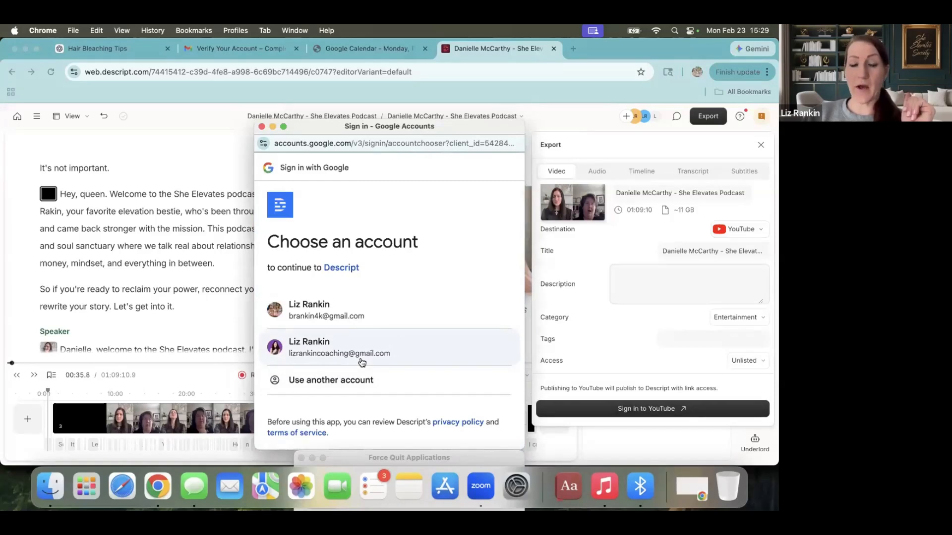
{"action": "left_click", "coordinate": [361, 362]}
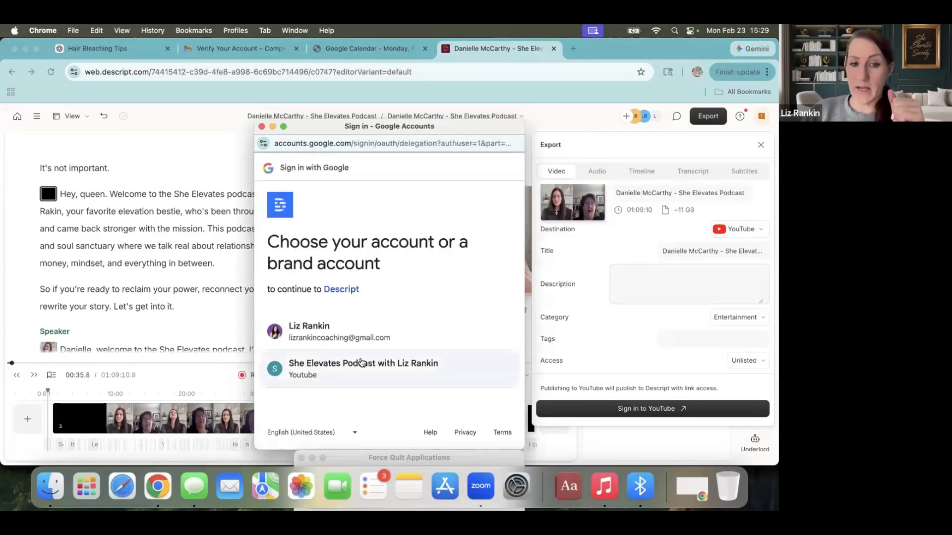
{"action": "left_click", "coordinate": [321, 369]}
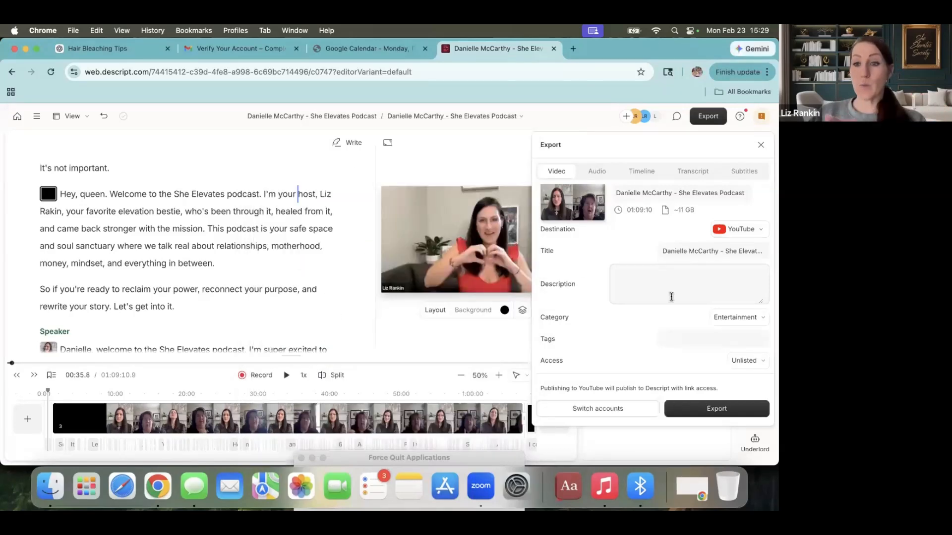
{"action": "left_click", "coordinate": [705, 412]}
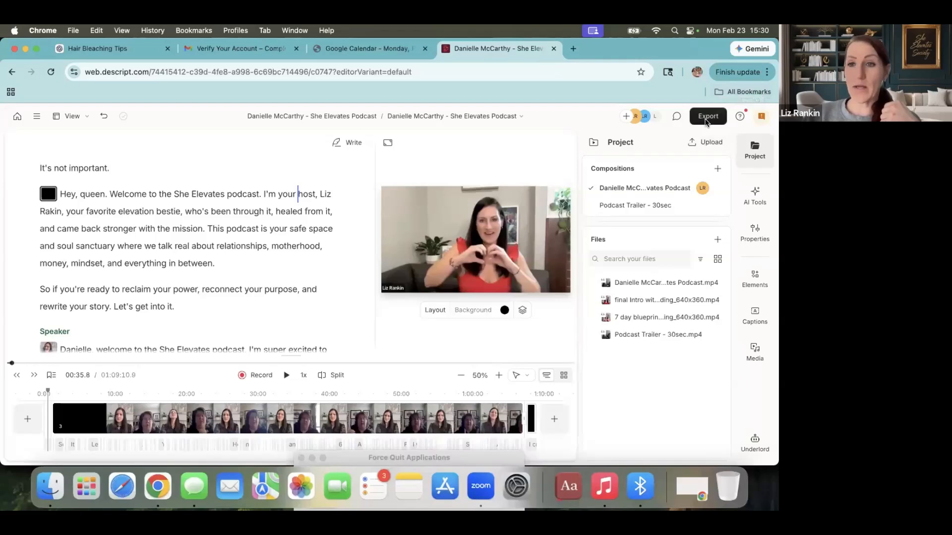
Export the full episode's audio locally as MP3 audio (.mp3) and save it in Downloads under the suggested name.
{"action": "left_click", "coordinate": [707, 119]}
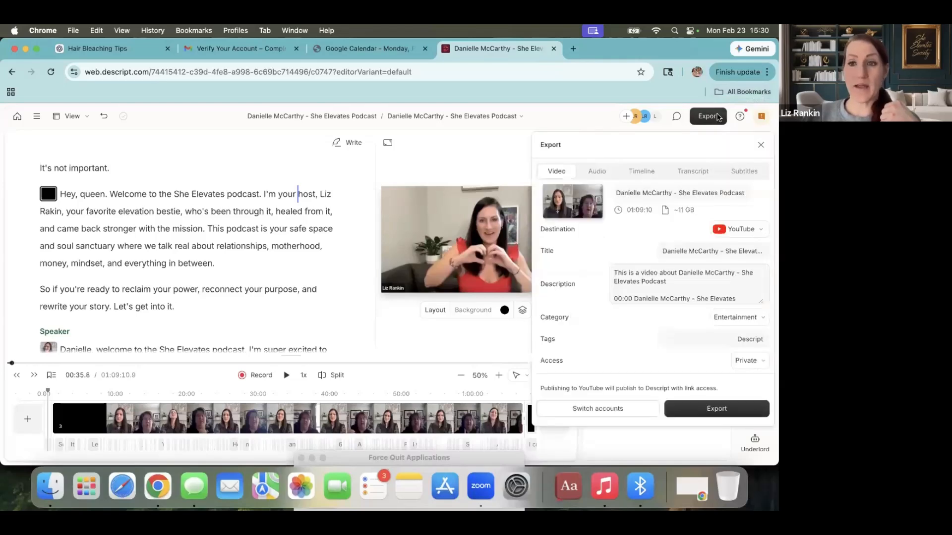
{"action": "left_click", "coordinate": [596, 173]}
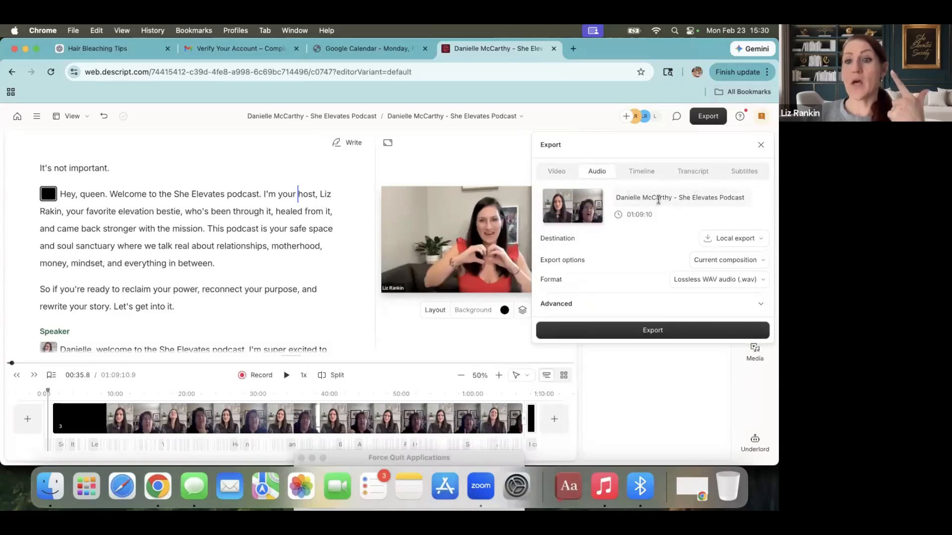
{"action": "left_click", "coordinate": [716, 237]}
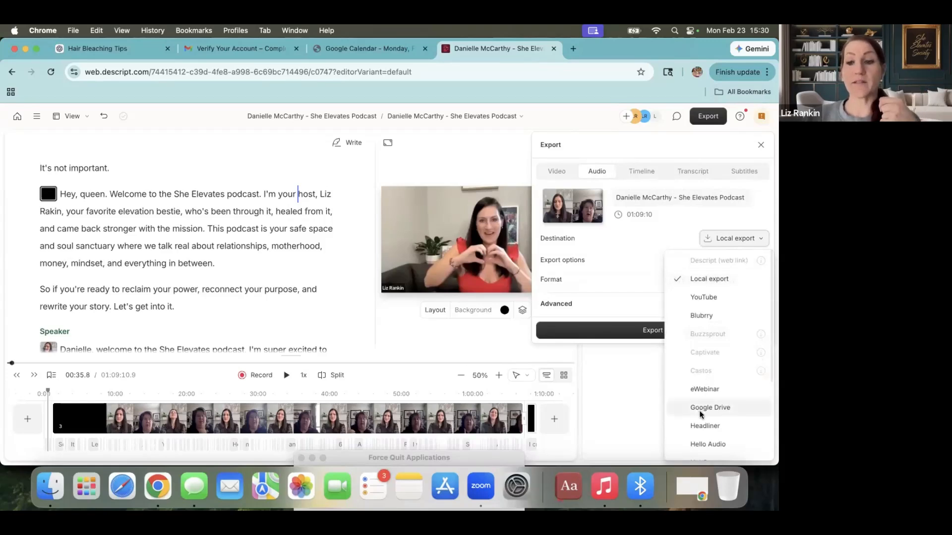
{"action": "left_click", "coordinate": [659, 259]}
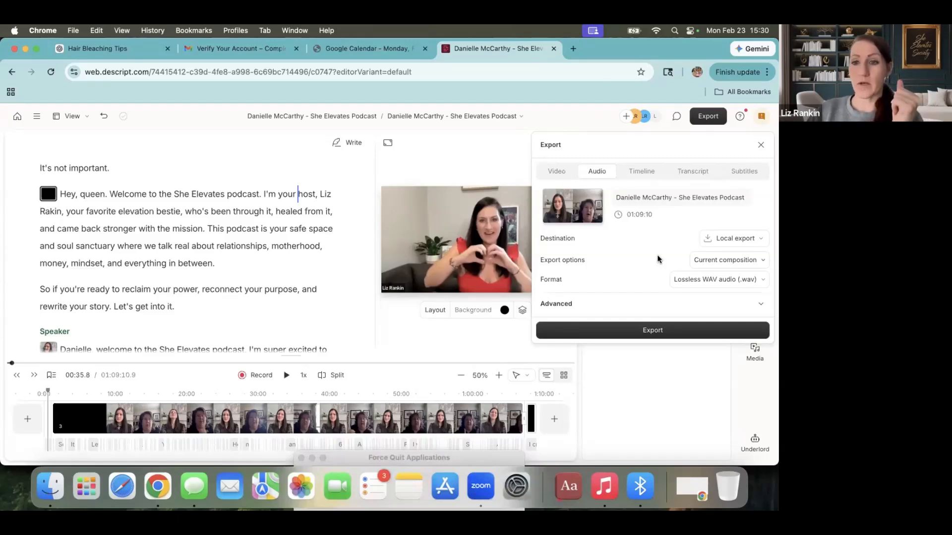
{"action": "left_click", "coordinate": [690, 280]}
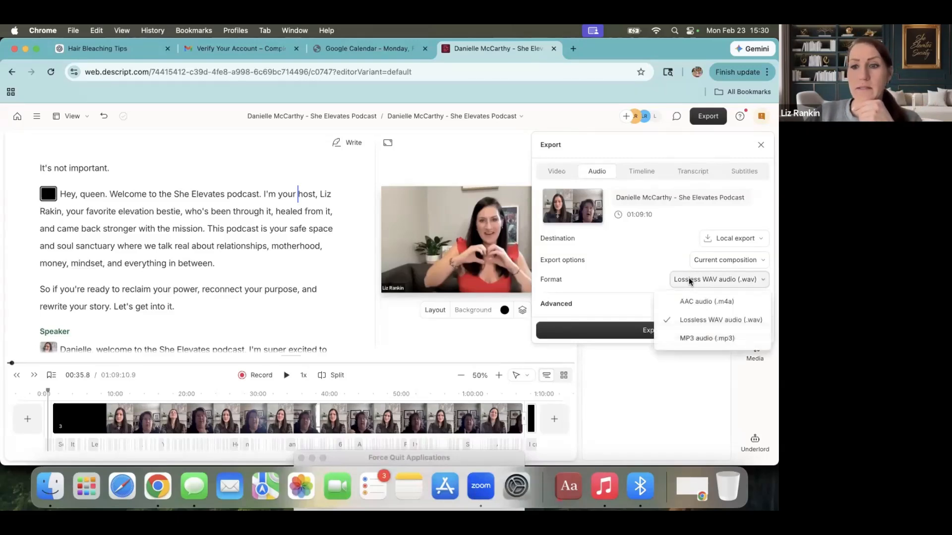
{"action": "left_click", "coordinate": [694, 339]}
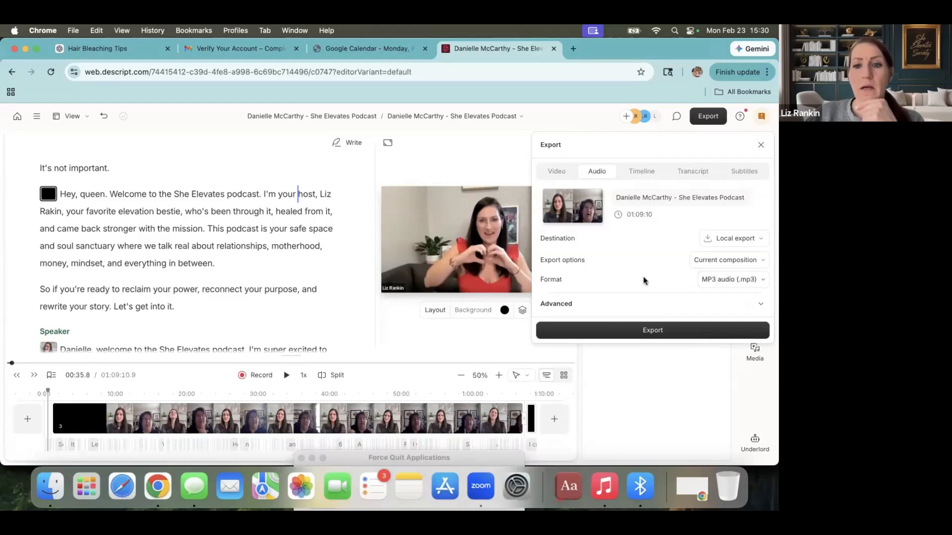
{"action": "left_click", "coordinate": [651, 334]}
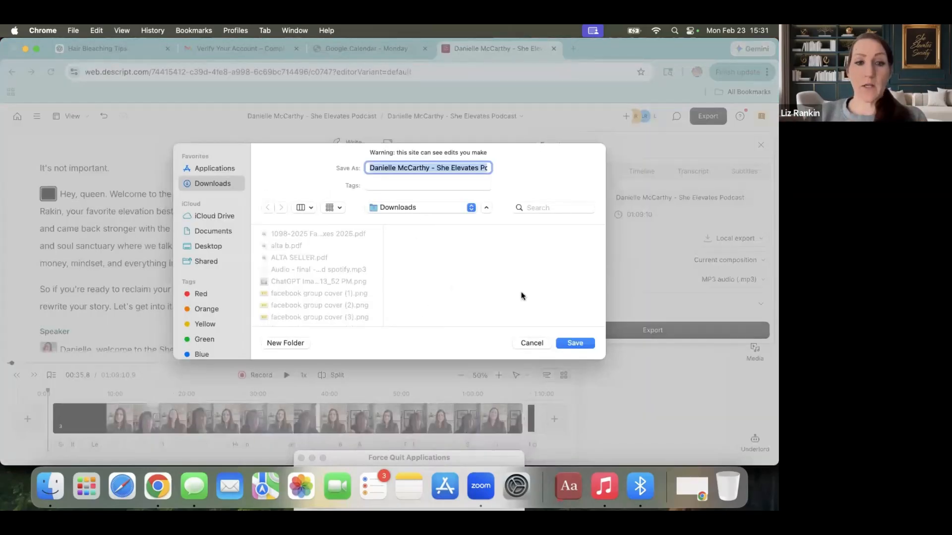
{"action": "left_click", "coordinate": [575, 344]}
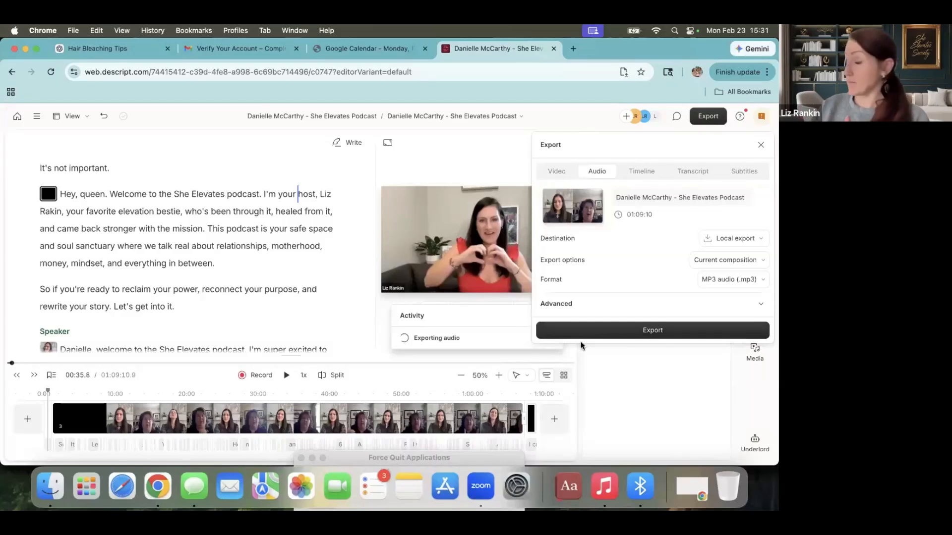